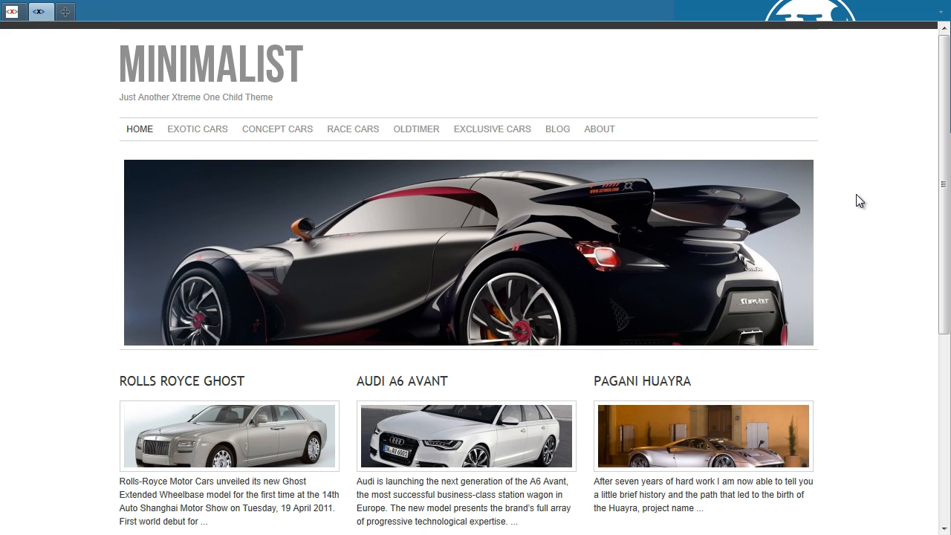
Enable Use Footer in the Xtreme One default layout settings and generate the theme.
drag(943, 126, 940, 304)
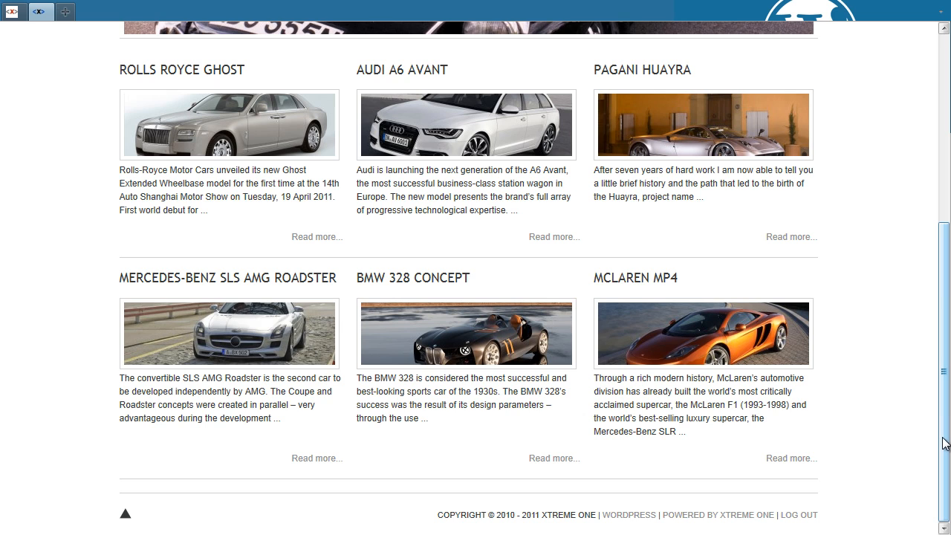
drag(945, 448, 935, 250)
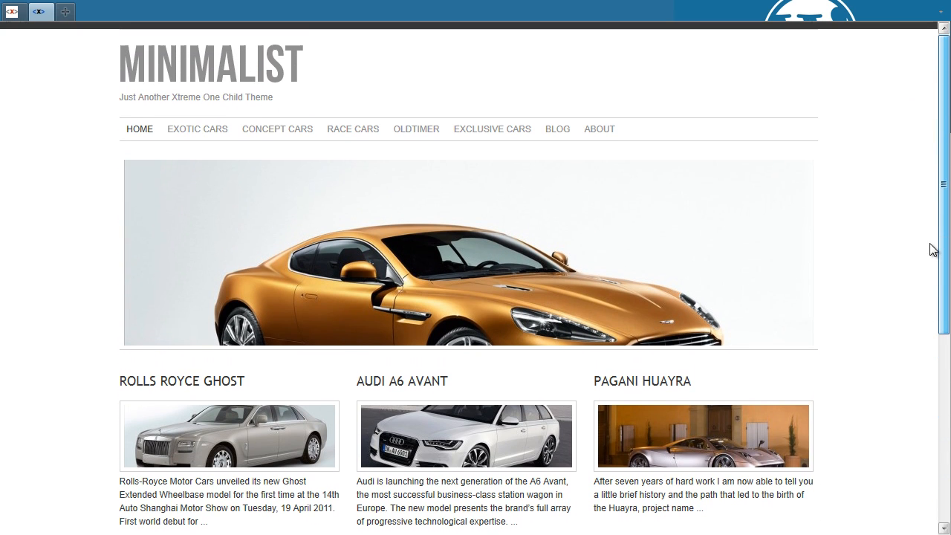
click(12, 11)
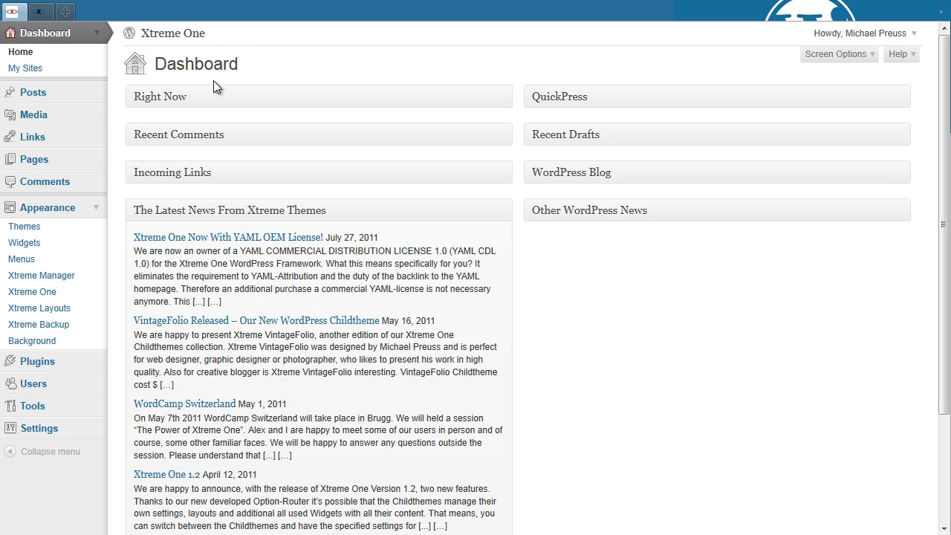
click(35, 293)
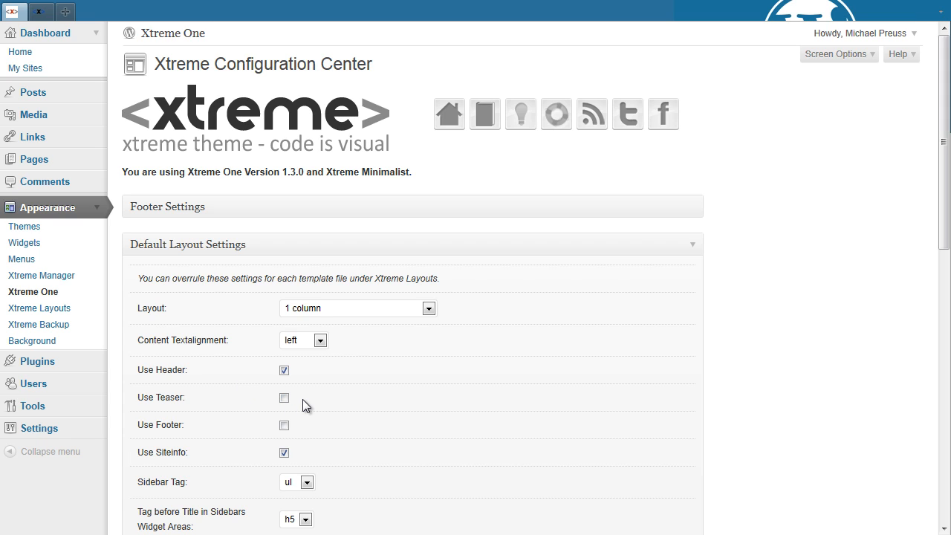
scroll(436, 401, down, 3)
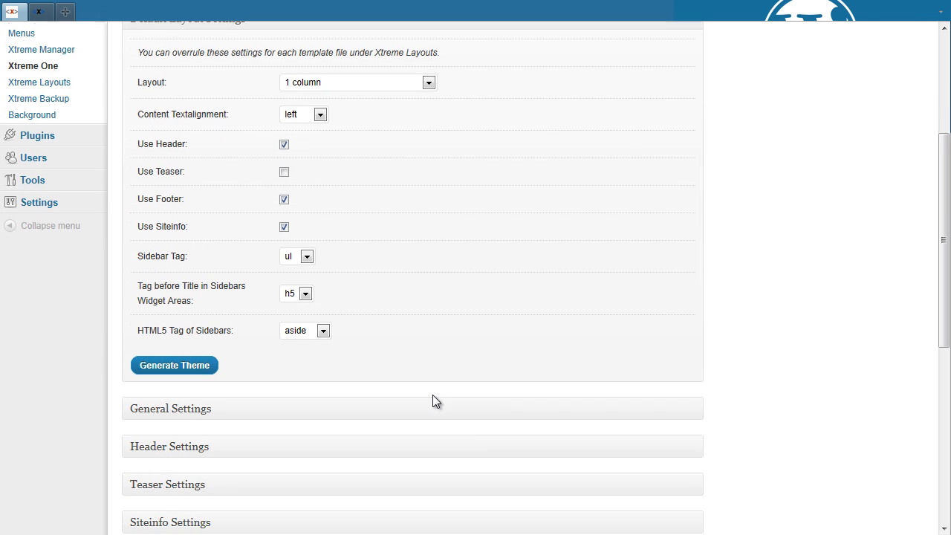
click(201, 364)
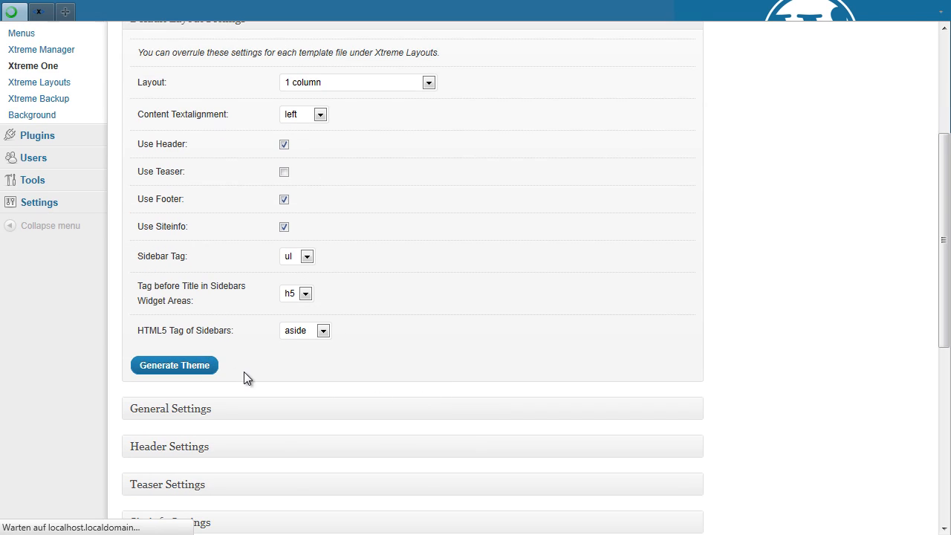
Collapse the default layout settings and expand the footer settings.
click(698, 244)
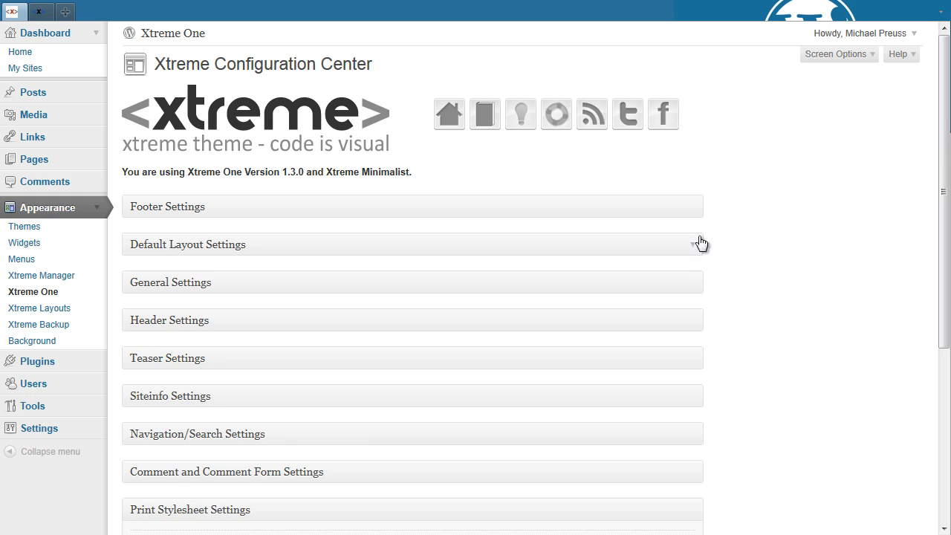
click(696, 210)
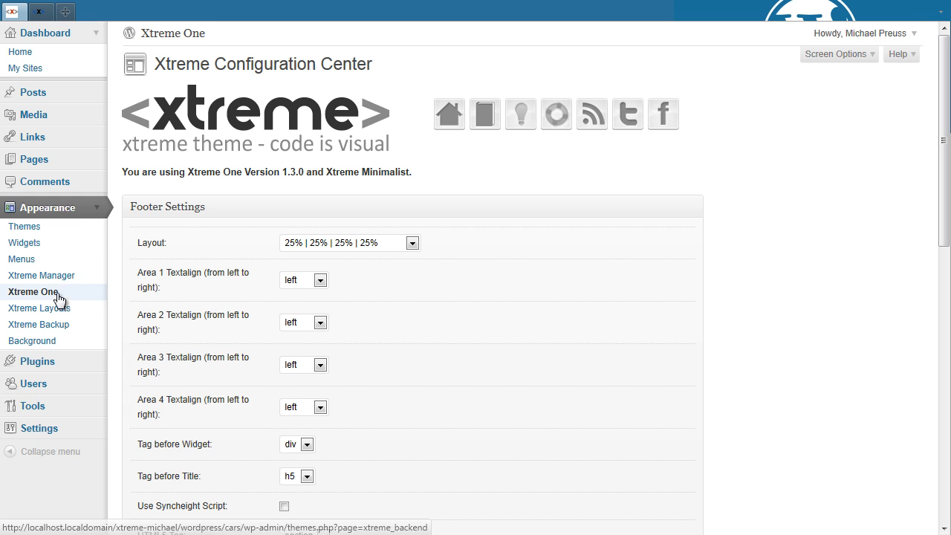
Add the Categories widget to Footer Widget Area 1 and the Recent Comments widget to Footer Widget Area 2.
click(33, 246)
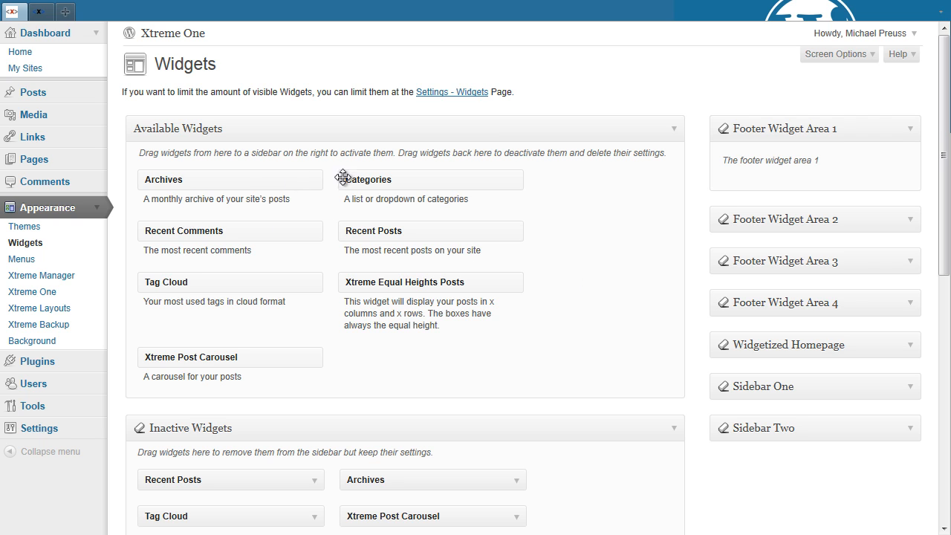
drag(362, 185, 738, 186)
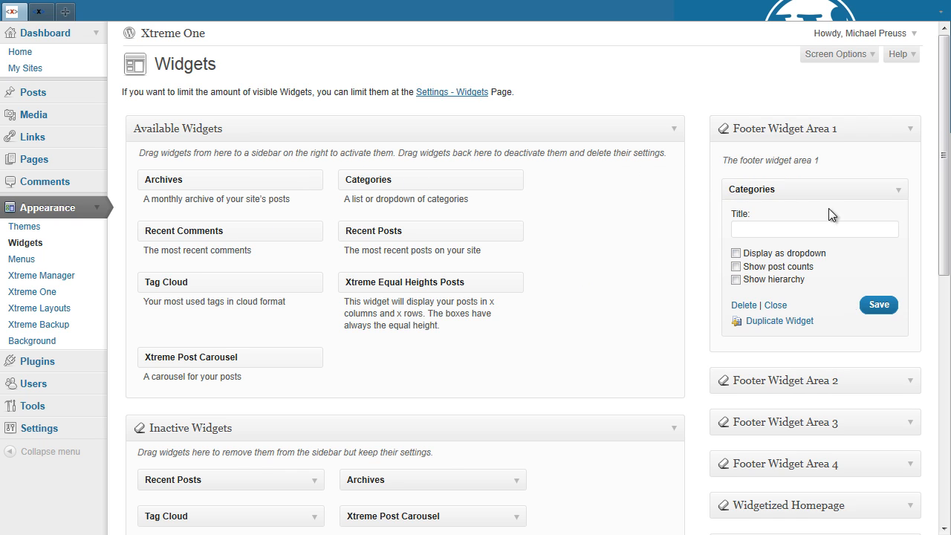
click(899, 192)
click(912, 258)
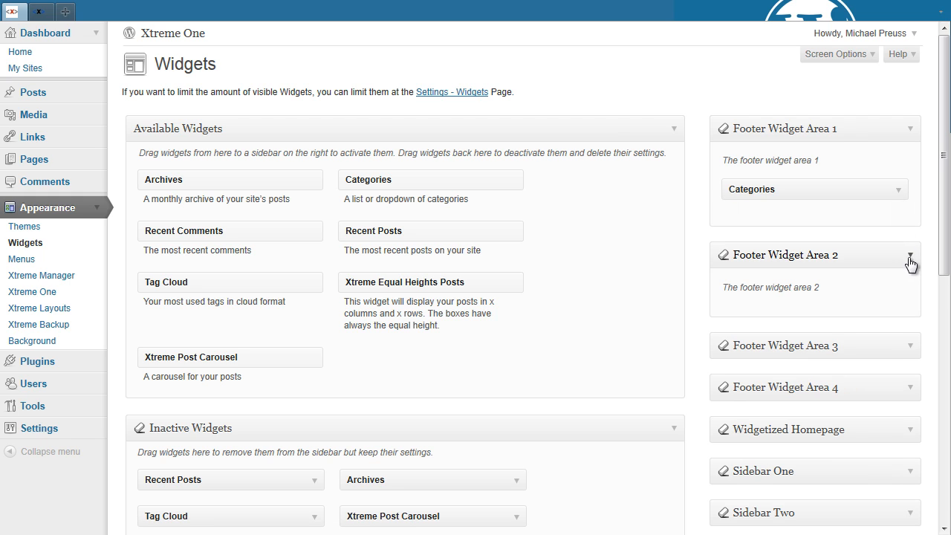
drag(215, 230, 785, 318)
click(899, 322)
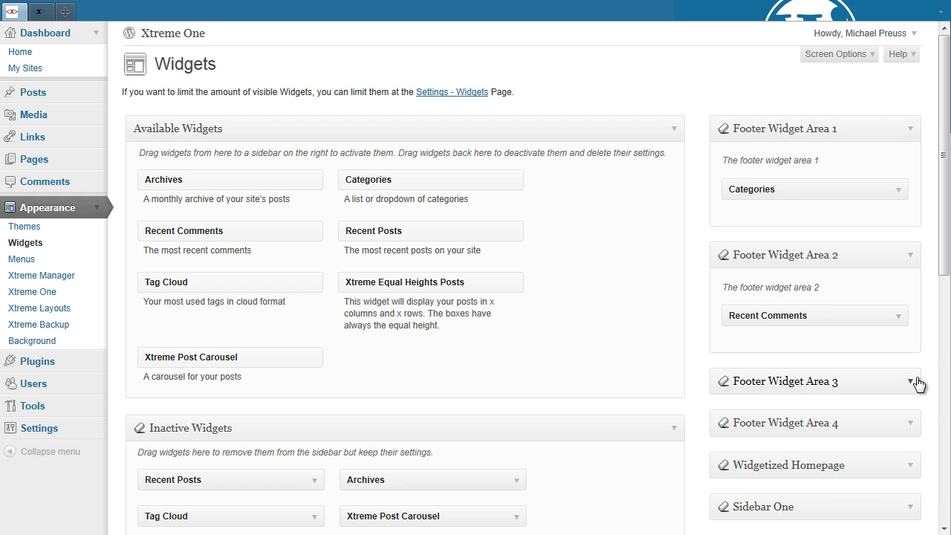
Add the Recent Posts widget to Footer Widget Area 3 and the Archives widget to Footer Widget Area 4.
click(910, 384)
drag(394, 241, 774, 438)
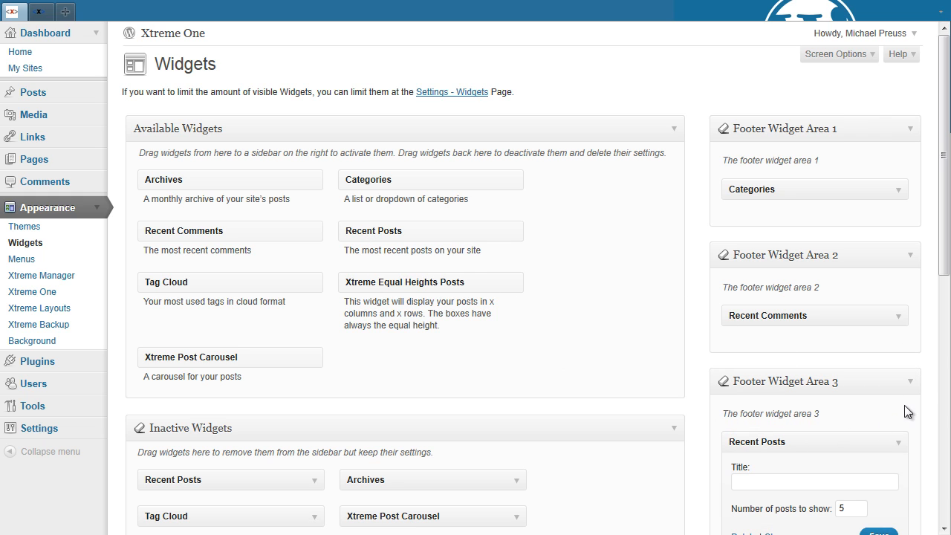
click(899, 442)
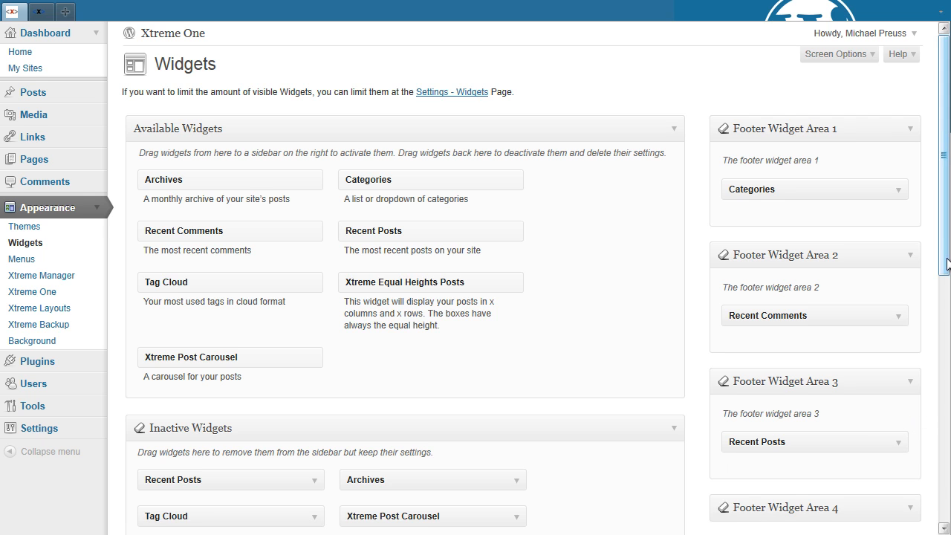
scroll(944, 280, down, 1)
scroll(944, 281, down, 1)
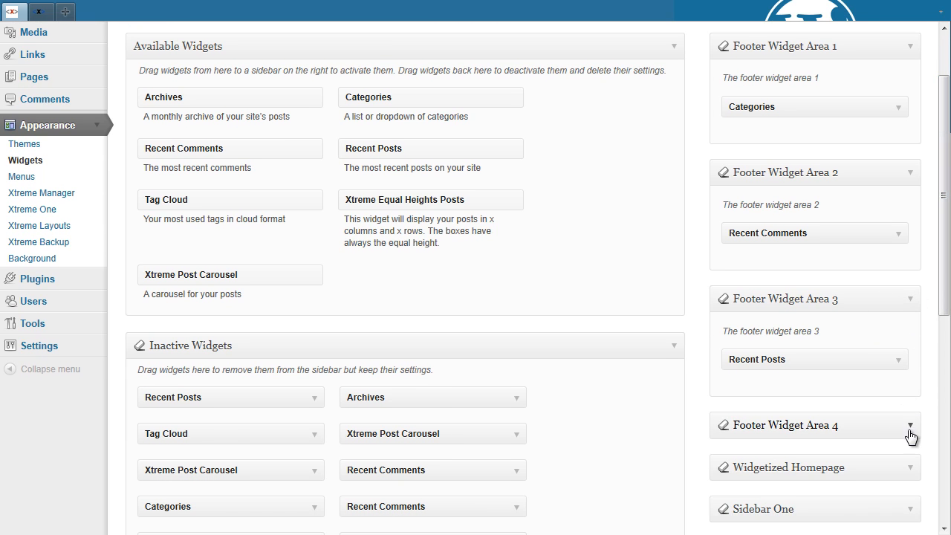
click(910, 426)
drag(186, 93, 774, 469)
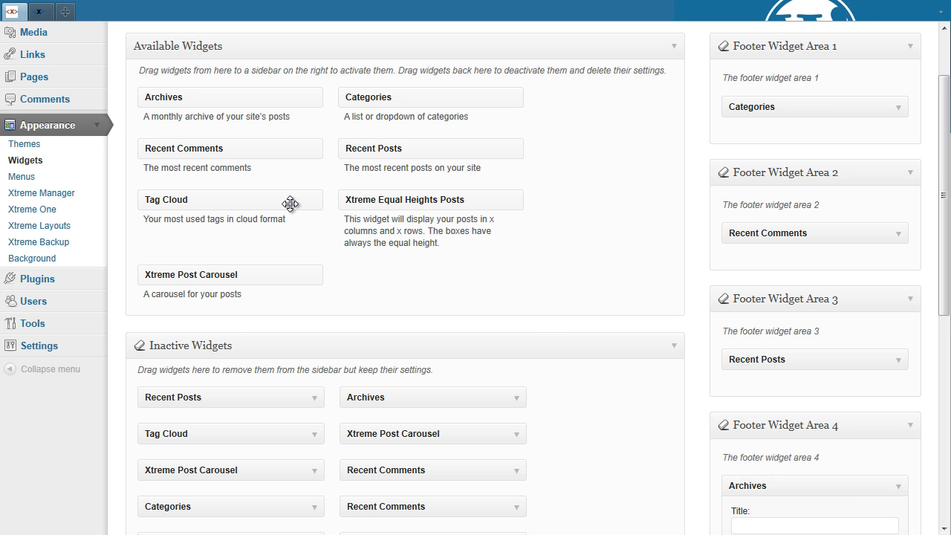
scroll(291, 205, up, 2)
Reload the Minimalist site's home page and check the widgets in its footer.
click(39, 11)
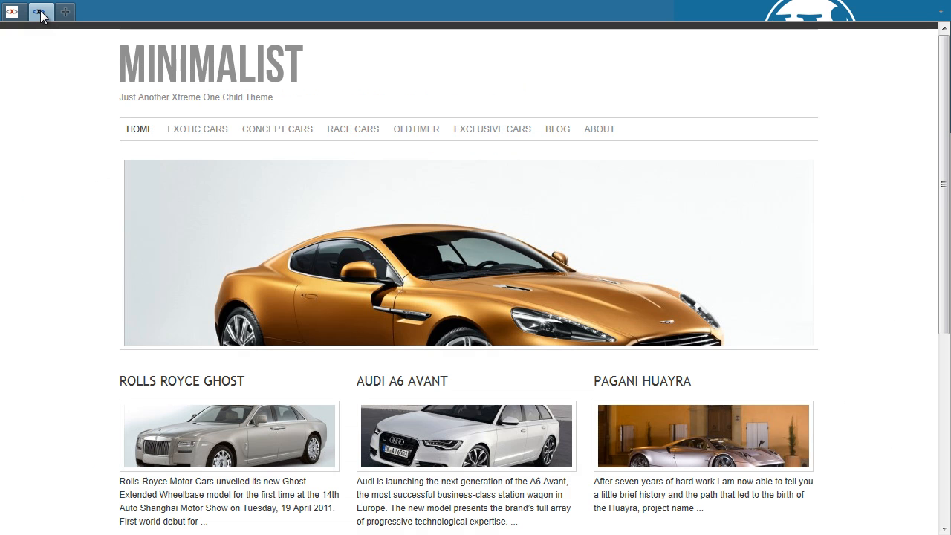
click(162, 75)
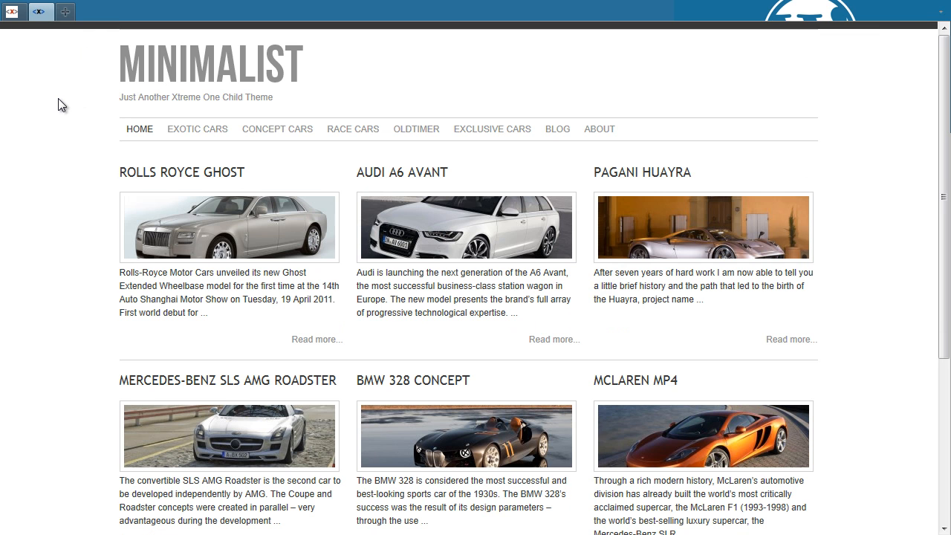
drag(940, 227, 948, 379)
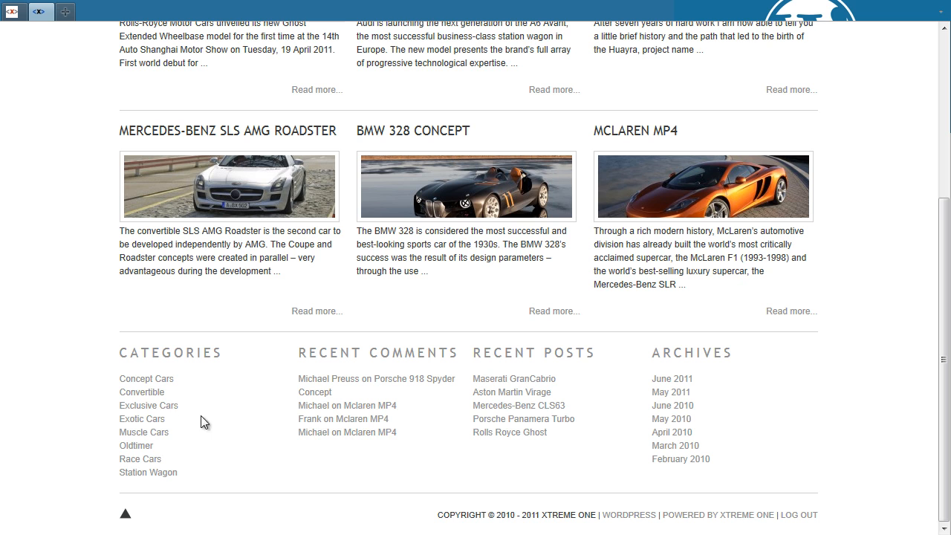
scroll(494, 452, up, 3)
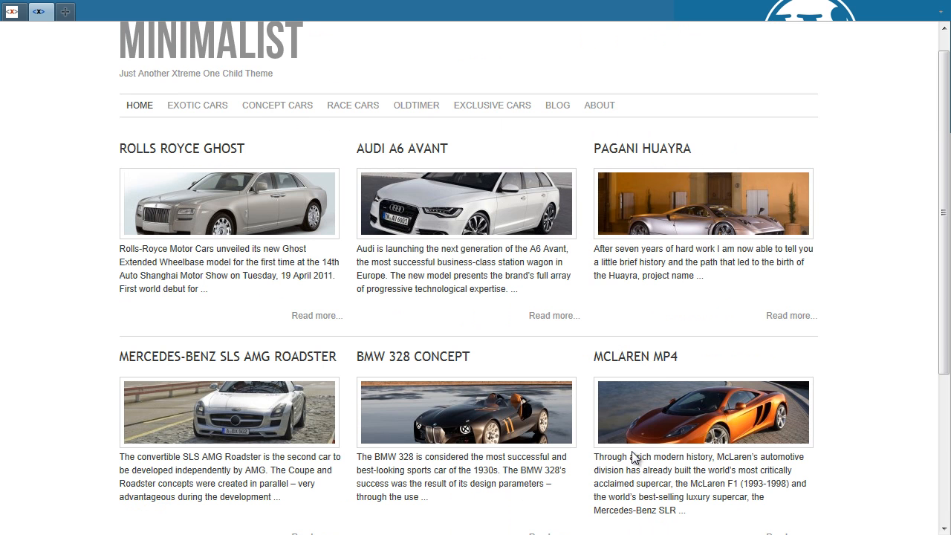
scroll(481, 247, up, 1)
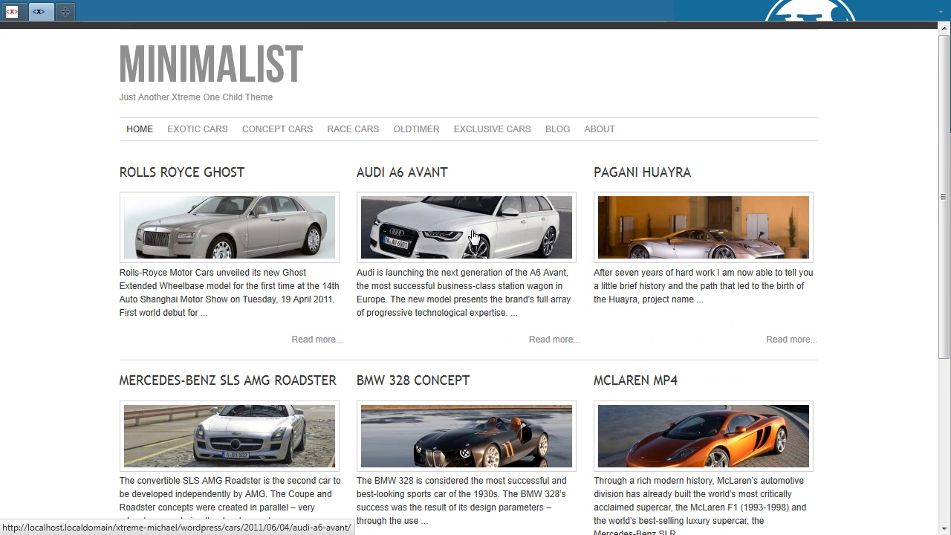
Set the footer layout in the Xtreme One footer settings to the three-column option 20% | 60% | 20%.
click(12, 15)
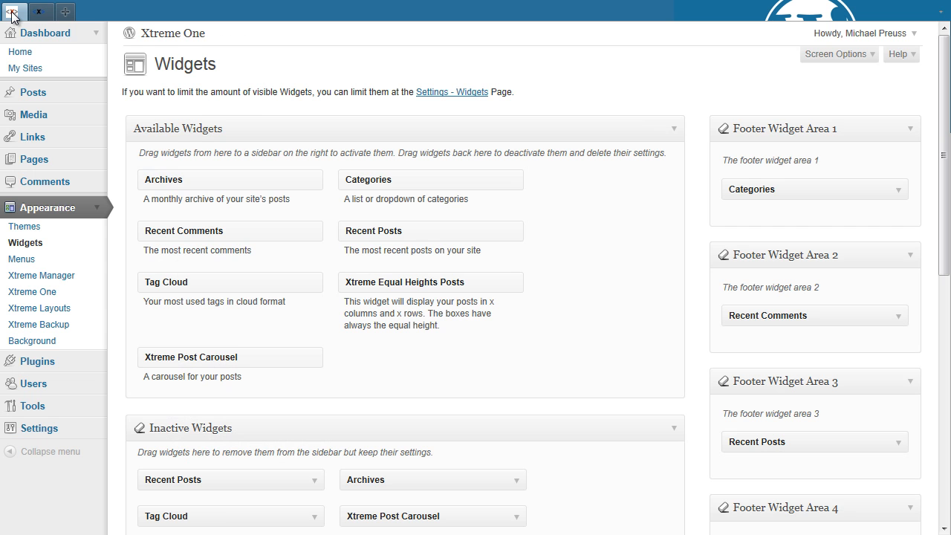
click(73, 293)
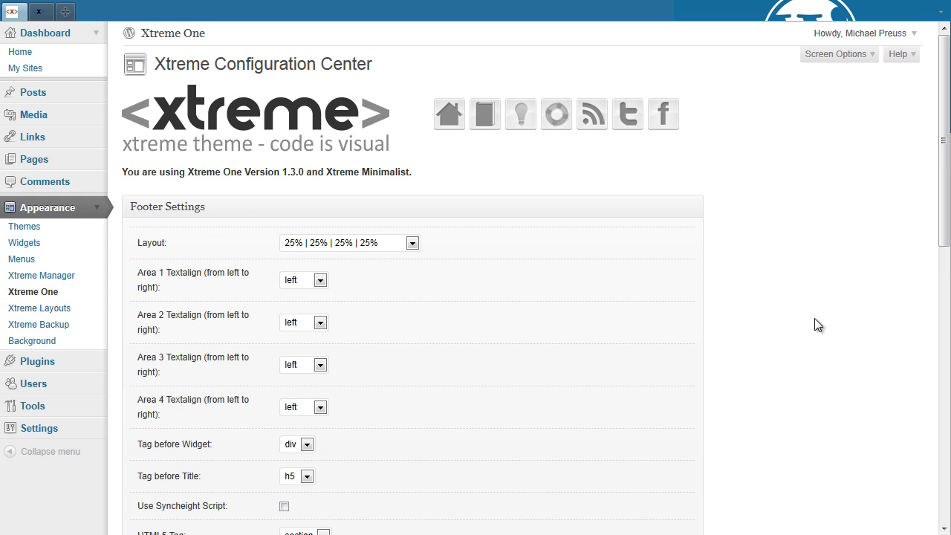
click(413, 243)
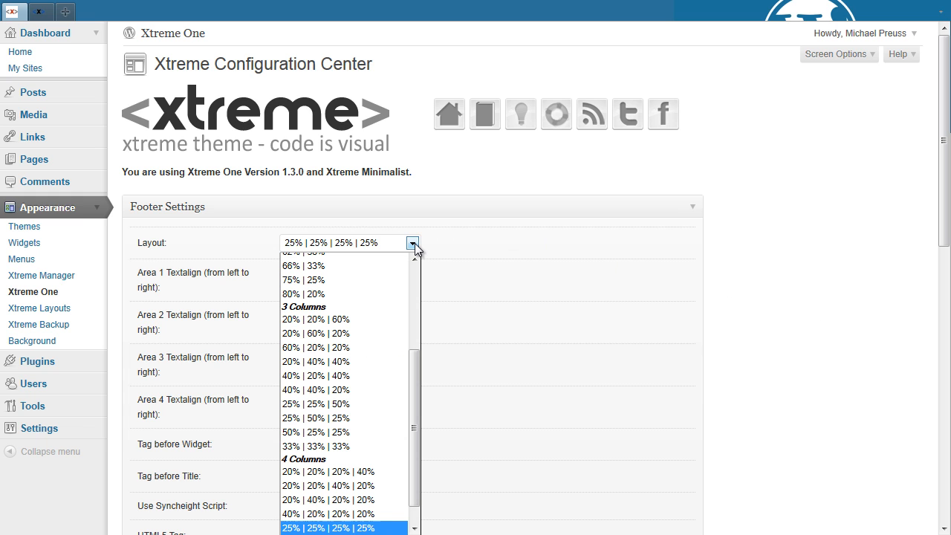
drag(416, 362, 417, 426)
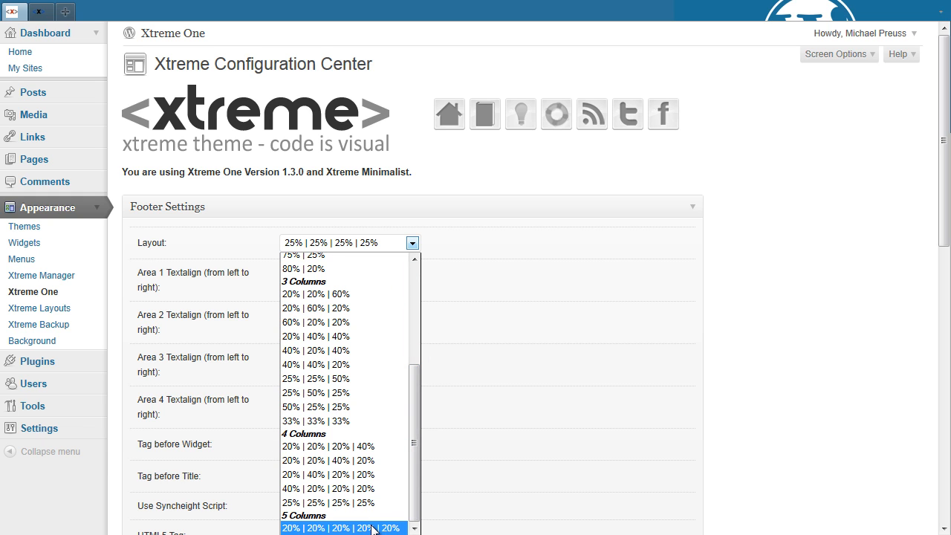
drag(414, 441, 416, 404)
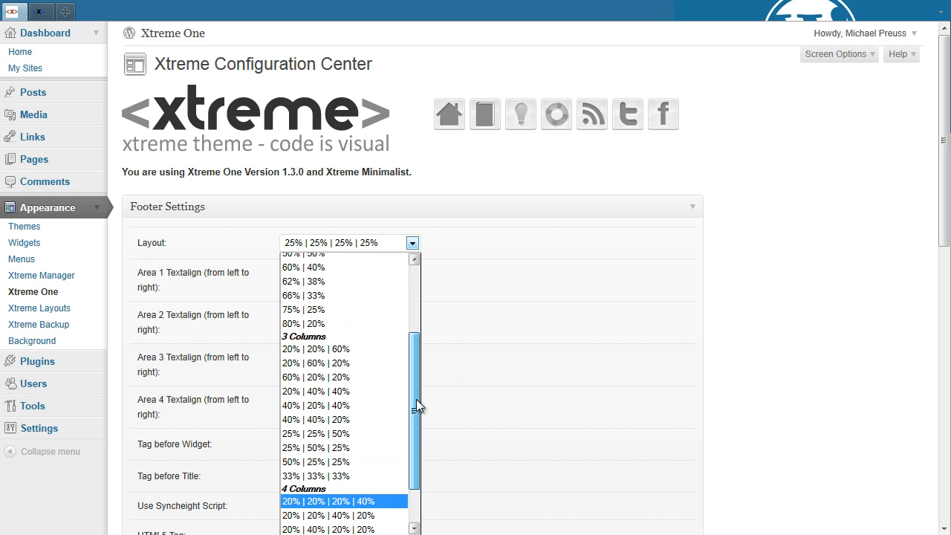
click(343, 364)
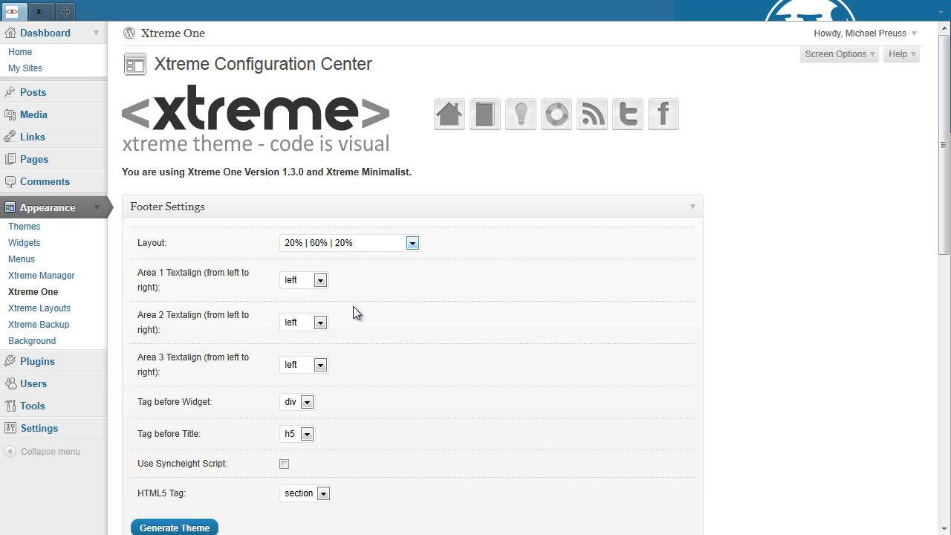
Set the footer's Area 2 text alignment to center and its Area 3 text alignment to right.
click(320, 325)
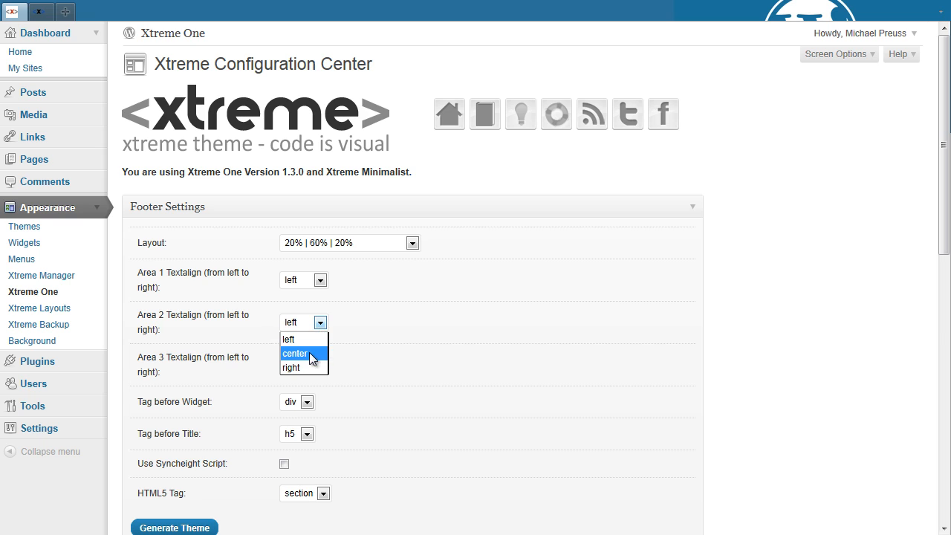
click(312, 359)
click(320, 364)
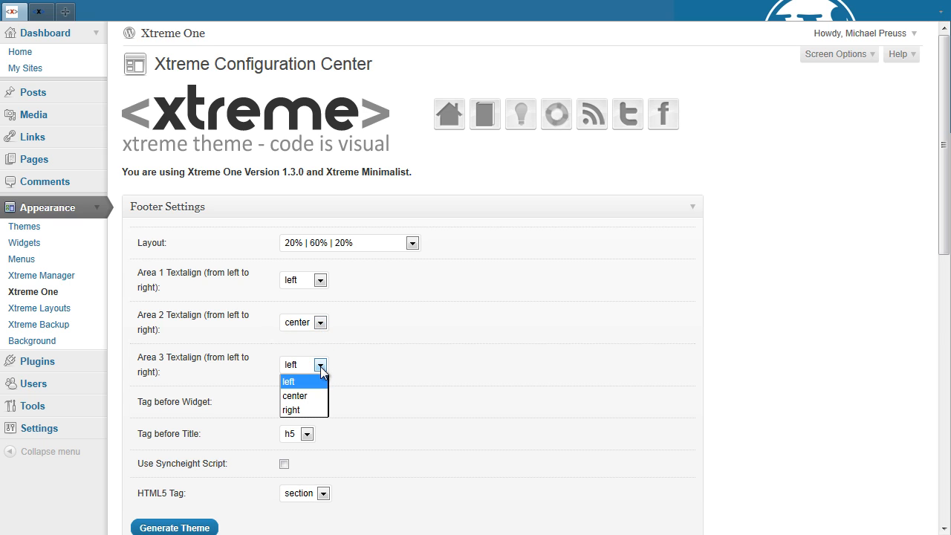
click(309, 410)
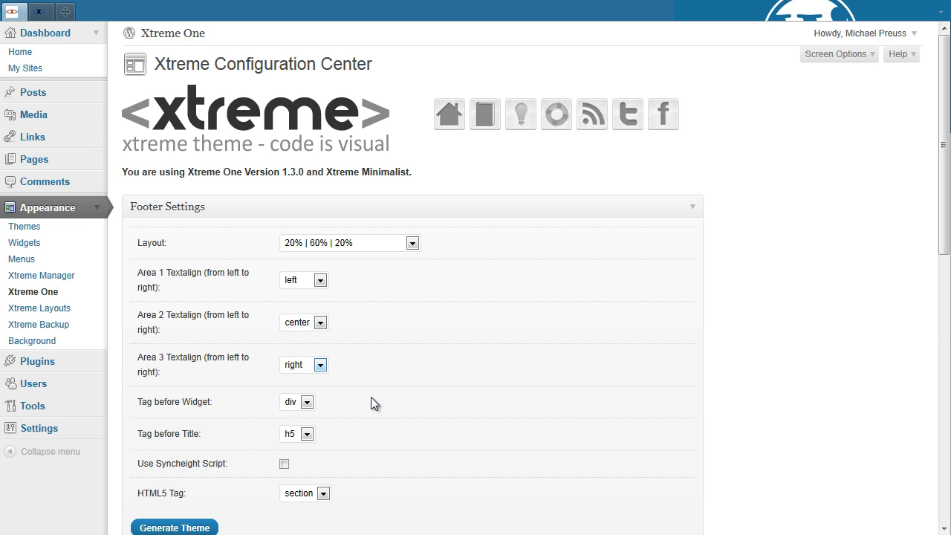
Review the available options for the footer's Tag before Widget and Tag before Title.
click(307, 402)
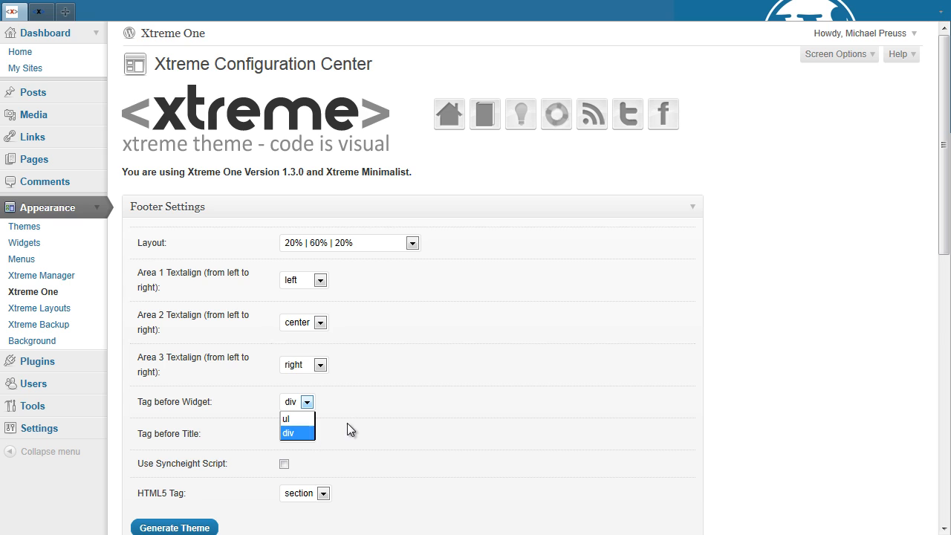
click(336, 425)
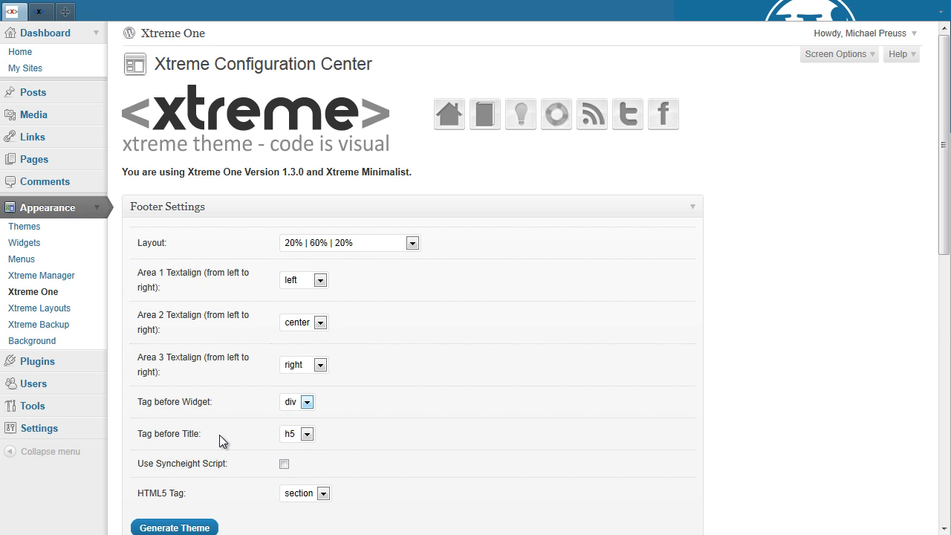
click(307, 435)
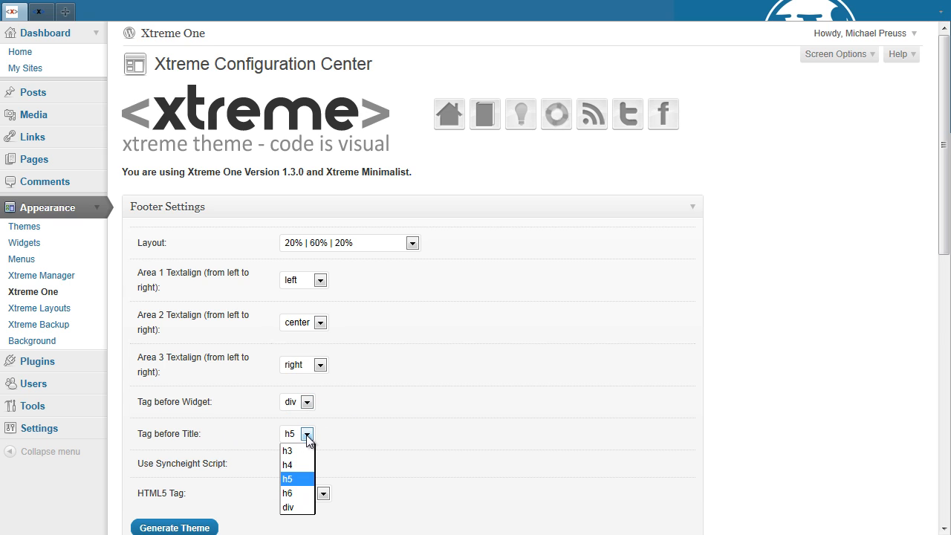
click(305, 479)
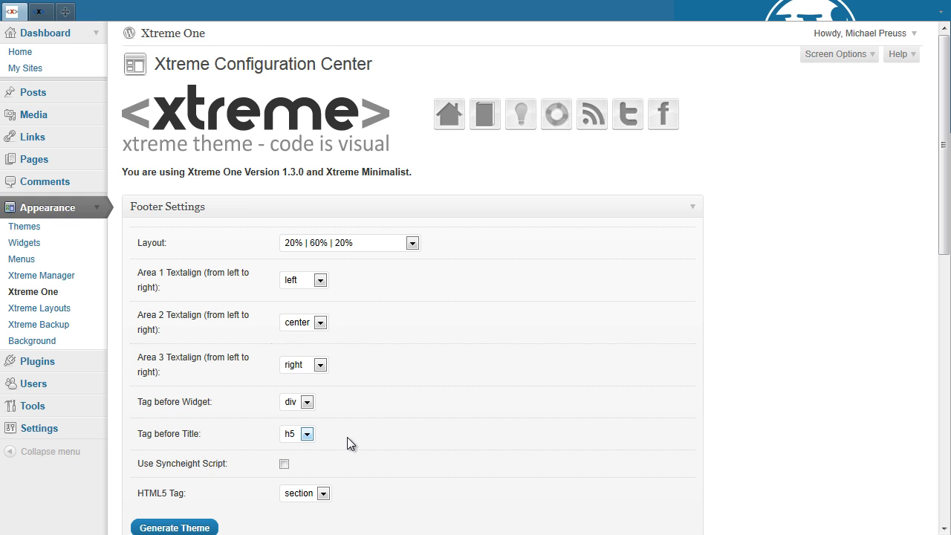
scroll(346, 438, down, 3)
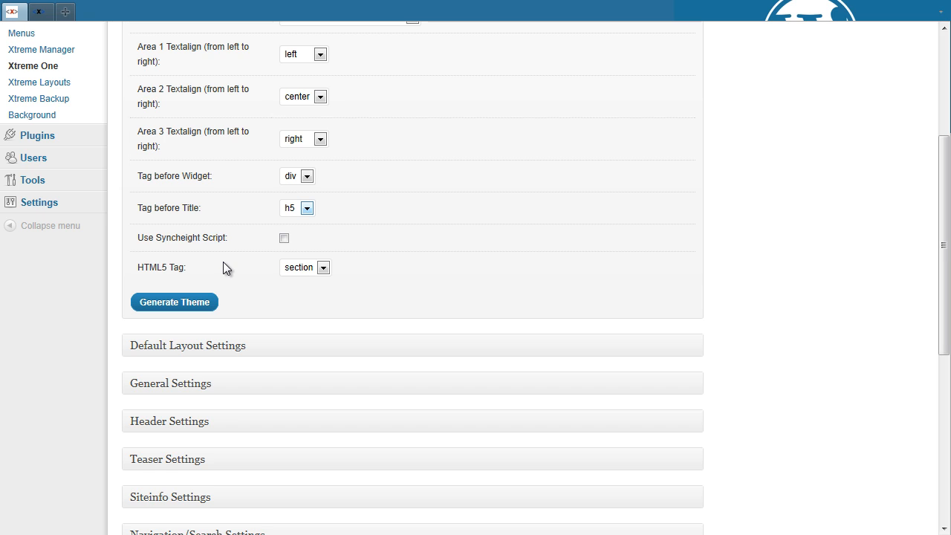
Keep the footer's HTML5 Tag set to section and generate the theme with the current footer settings.
click(323, 268)
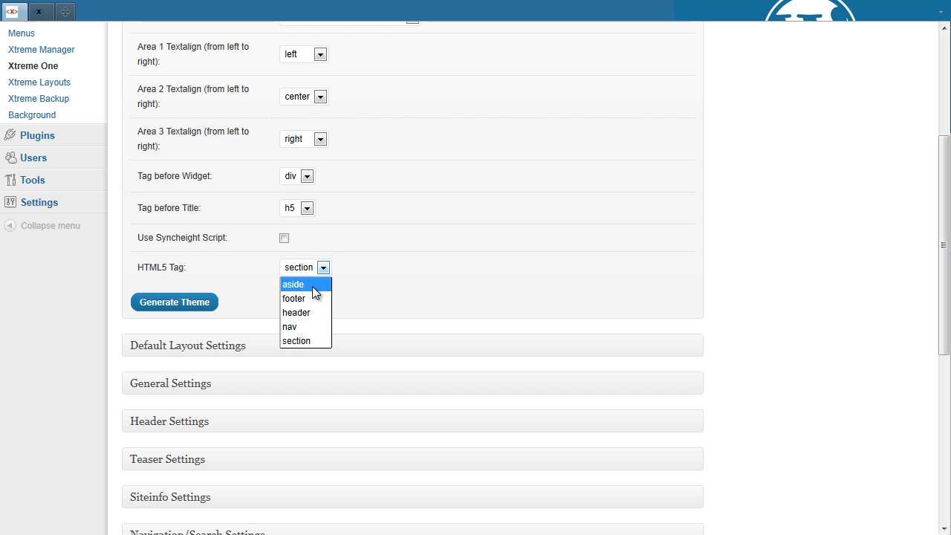
click(305, 339)
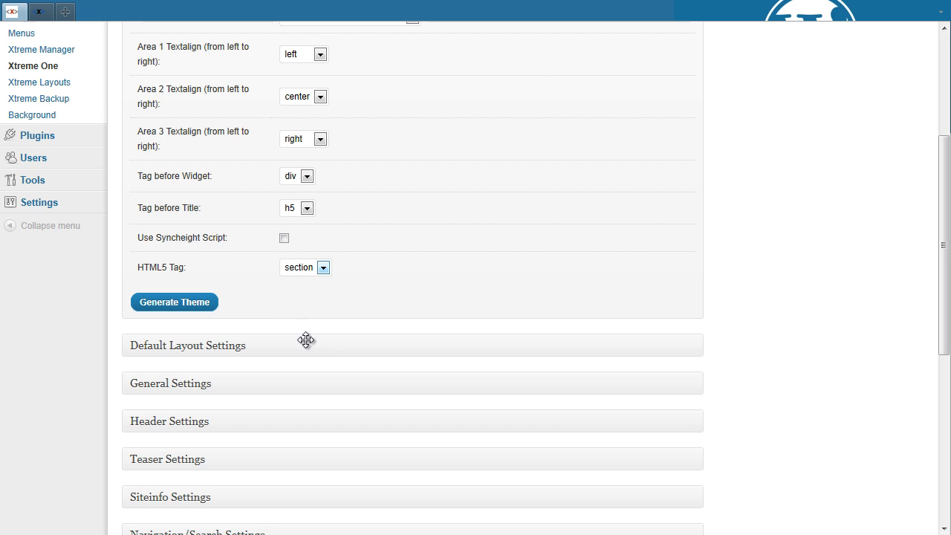
click(194, 305)
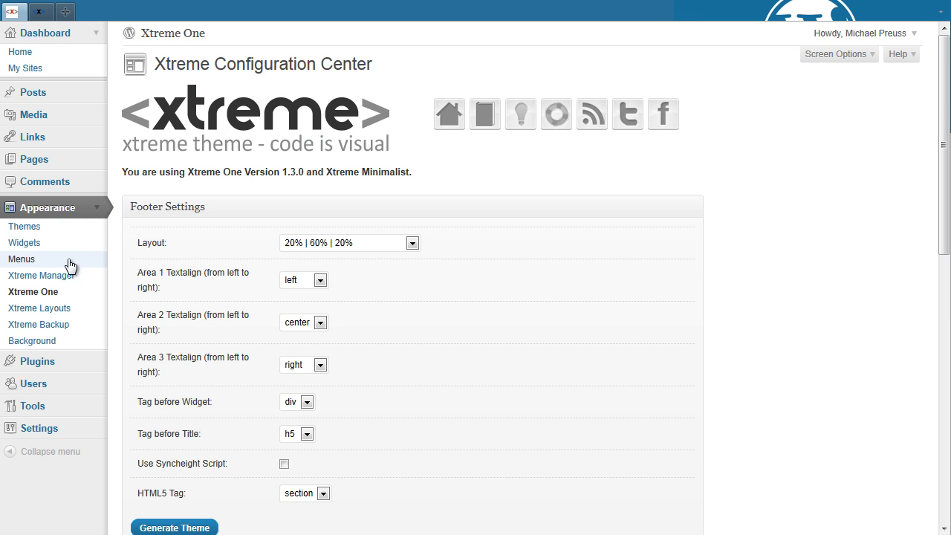
Replace the existing widget in Footer Widget Area 2 with the Tag Cloud widget.
click(43, 243)
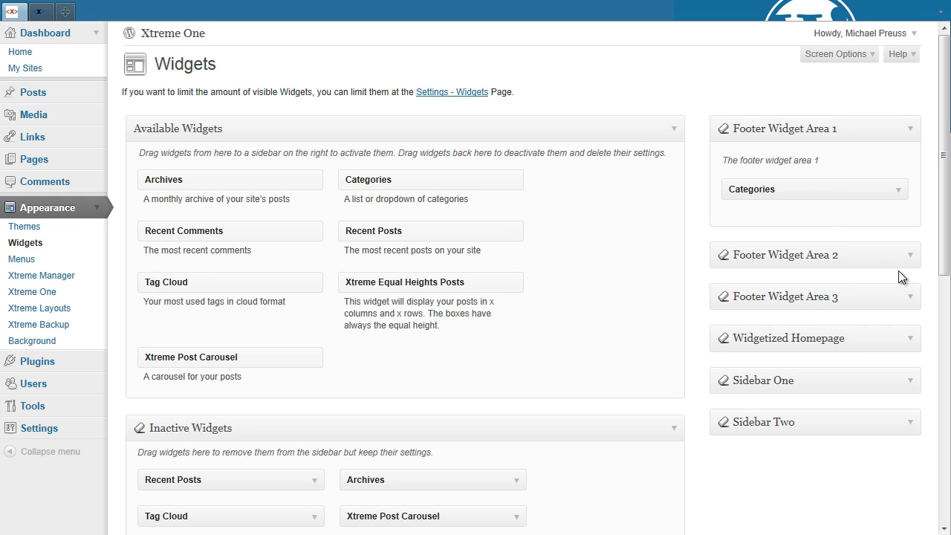
click(909, 255)
drag(813, 314, 309, 304)
drag(166, 280, 727, 304)
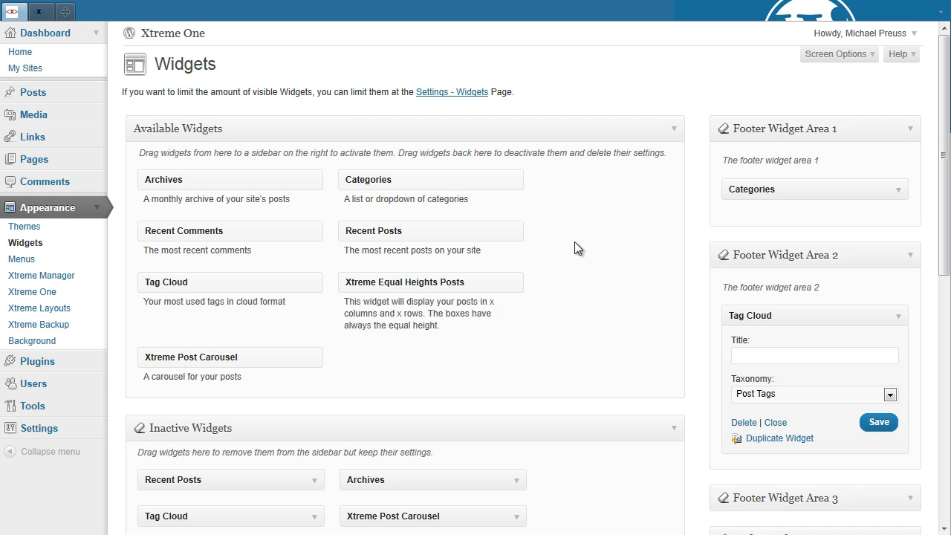
Reload the Minimalist home page and check the widths and text alignment of the three footer columns.
click(41, 11)
click(148, 65)
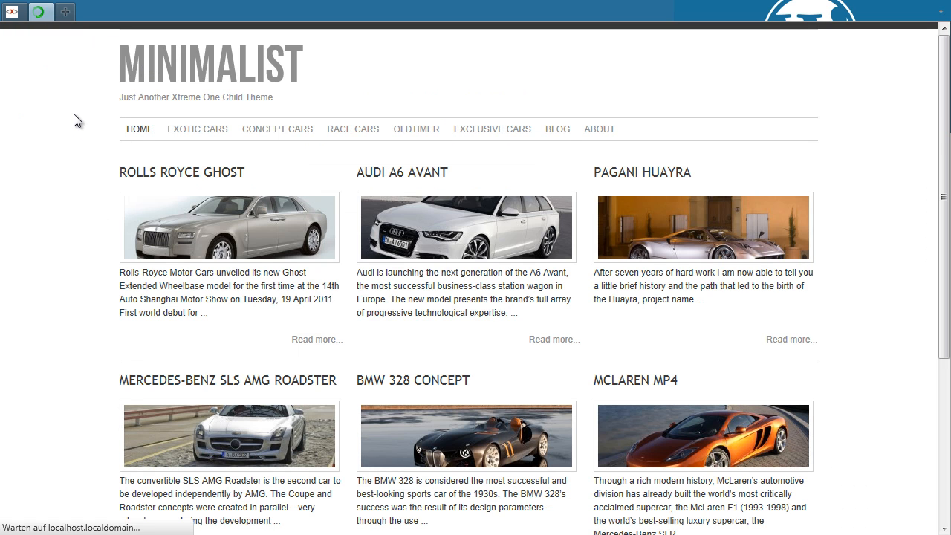
scroll(74, 113, down, 5)
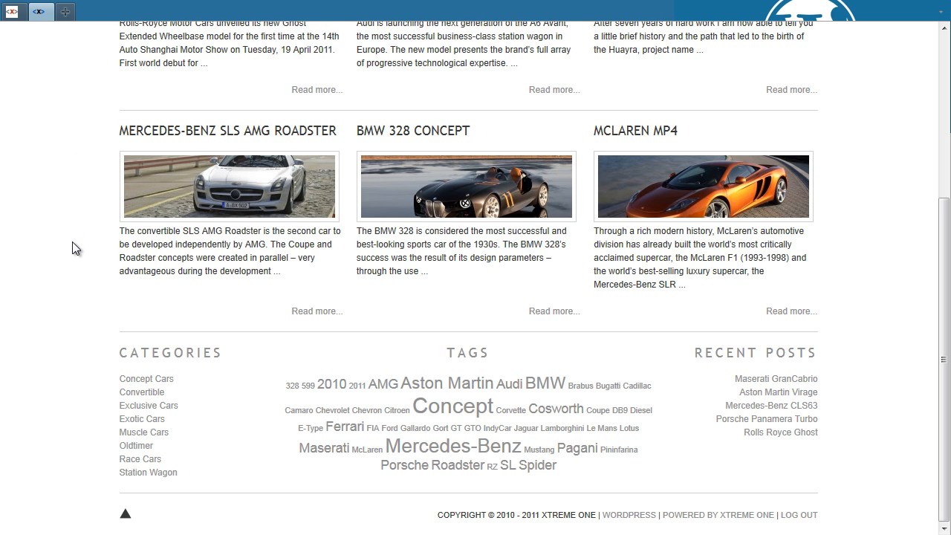
scroll(72, 241, up, 5)
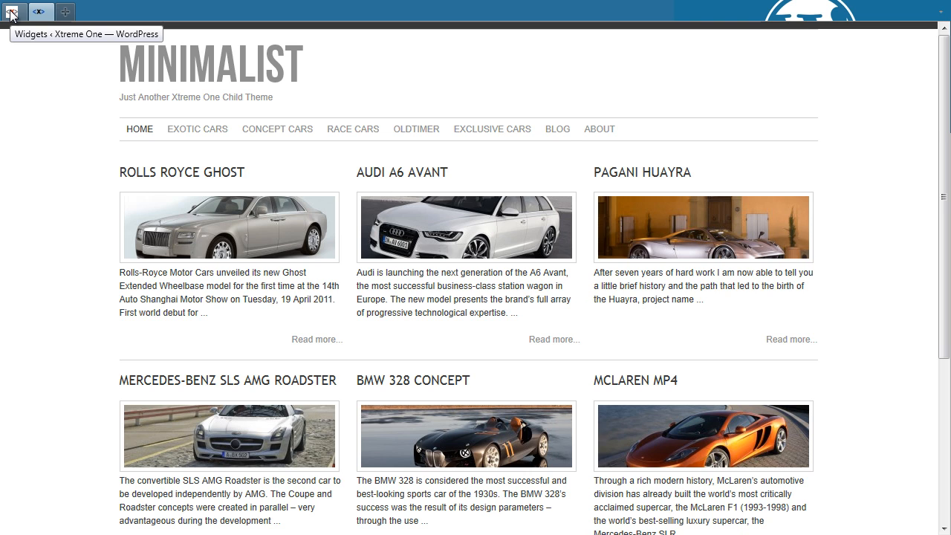
Return to the Xtreme One footer settings and set the layout to the three-column option 33% | 33% | 33%.
click(12, 14)
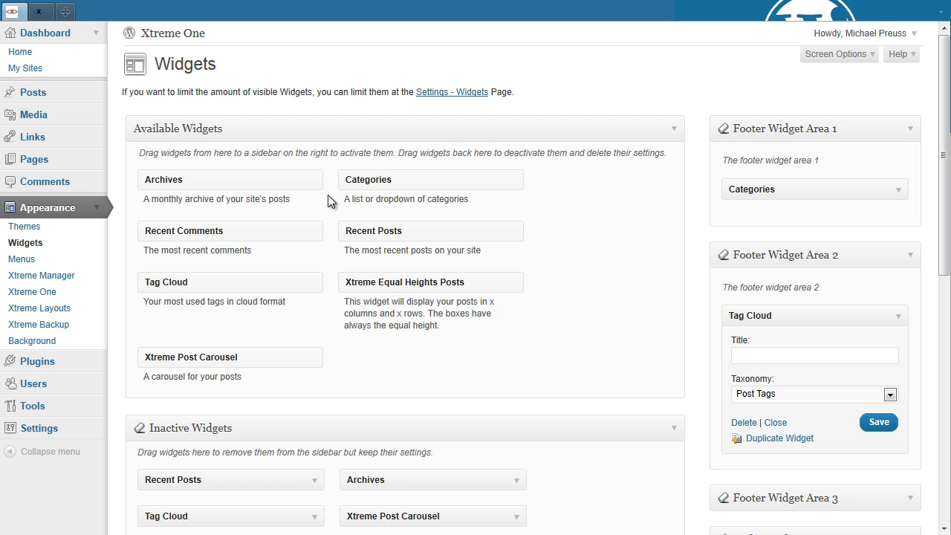
click(44, 293)
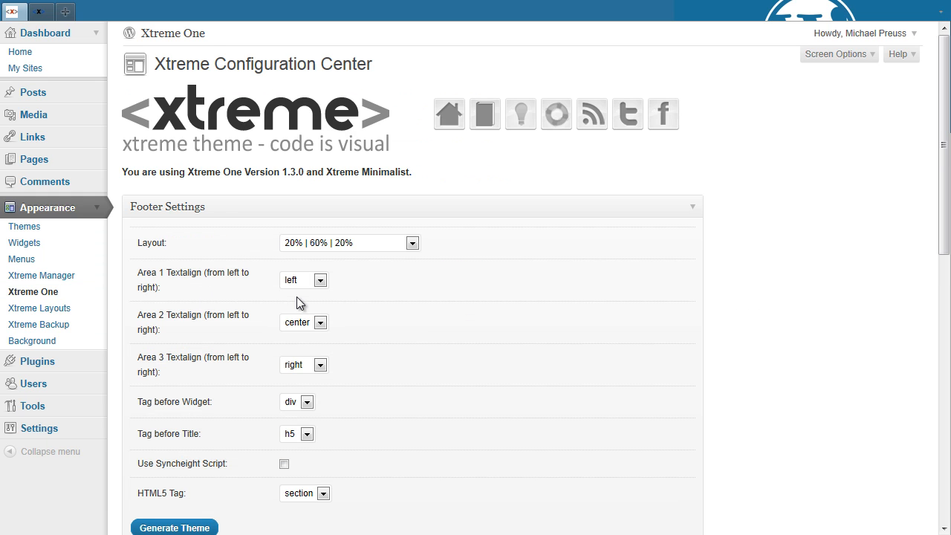
click(355, 242)
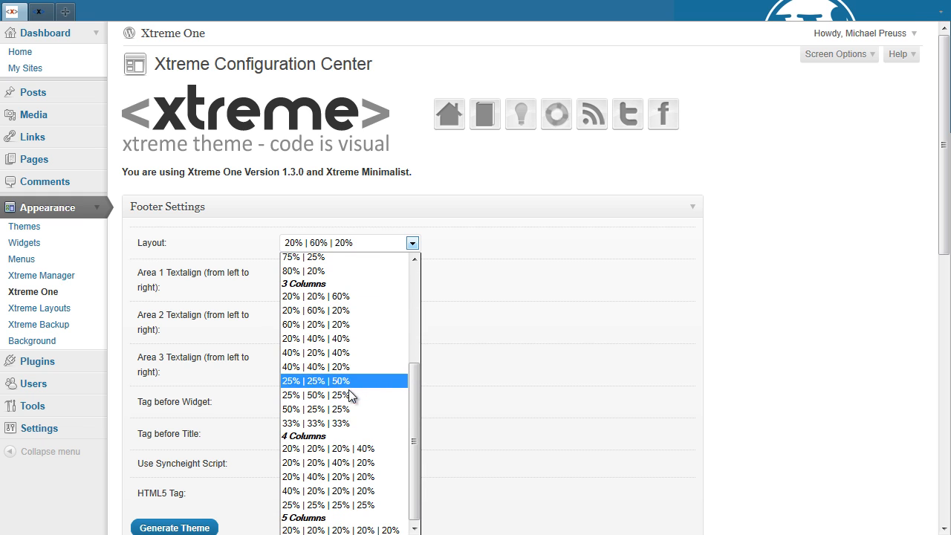
click(345, 422)
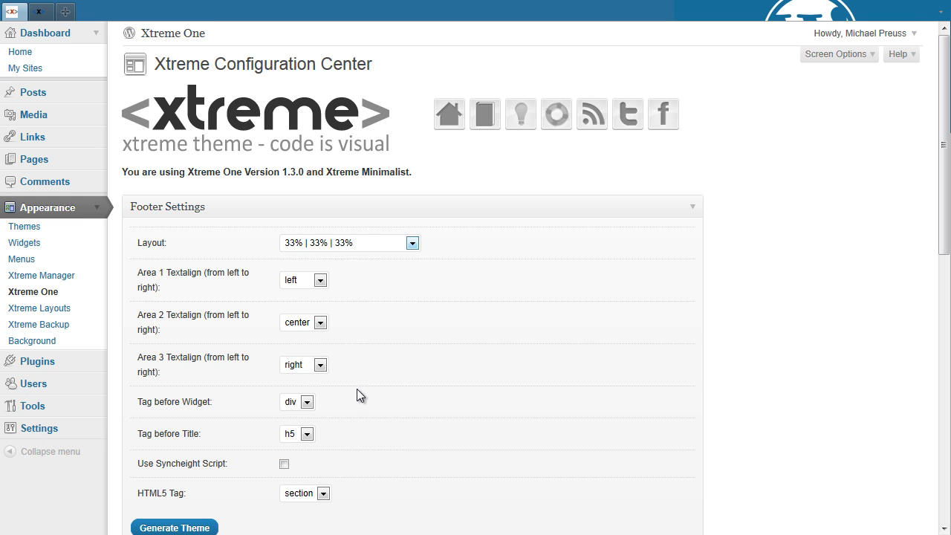
Set the footer's Area 2 and Area 3 text alignment to left and generate the theme.
click(319, 322)
click(308, 339)
click(320, 365)
click(308, 382)
scroll(349, 370, down, 3)
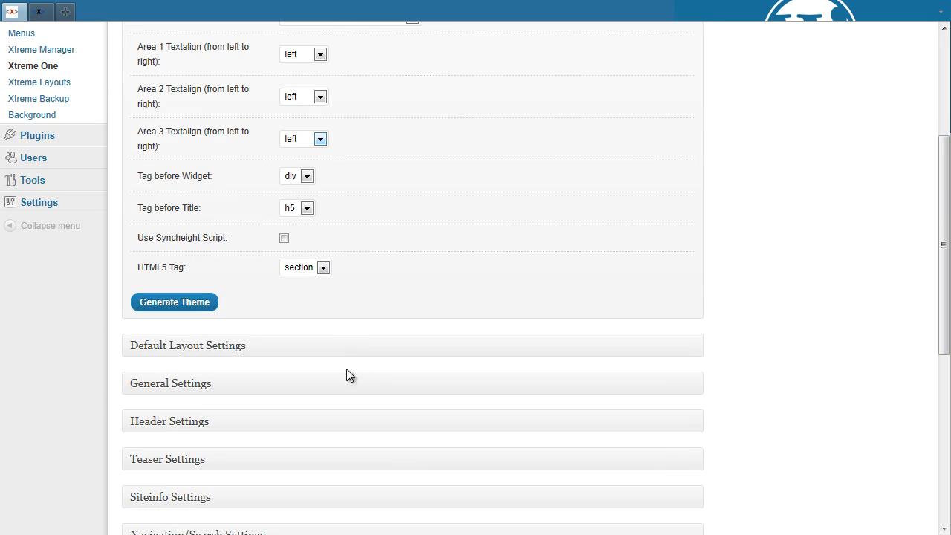
click(197, 306)
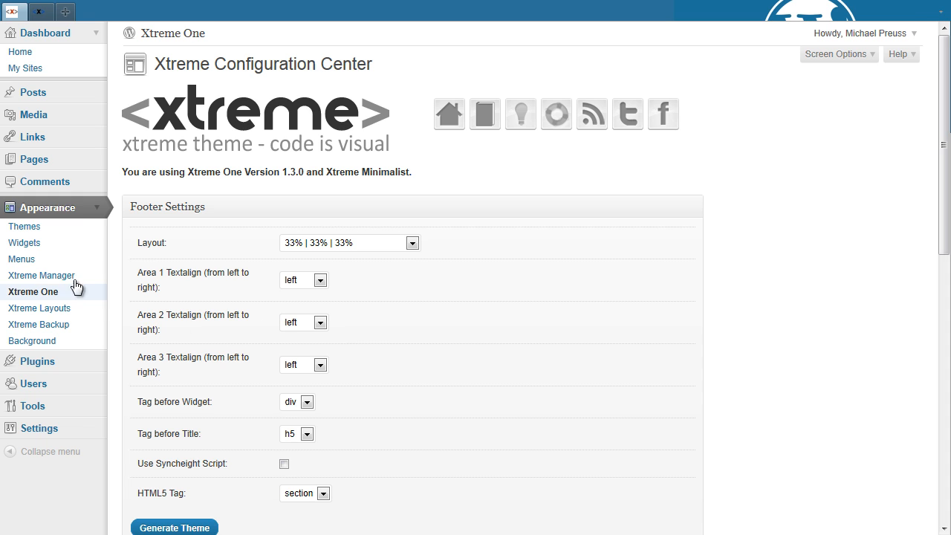
Replace the Tag Cloud in Footer Widget Area 2 with the Recent Comments widget and collapse its options.
click(32, 245)
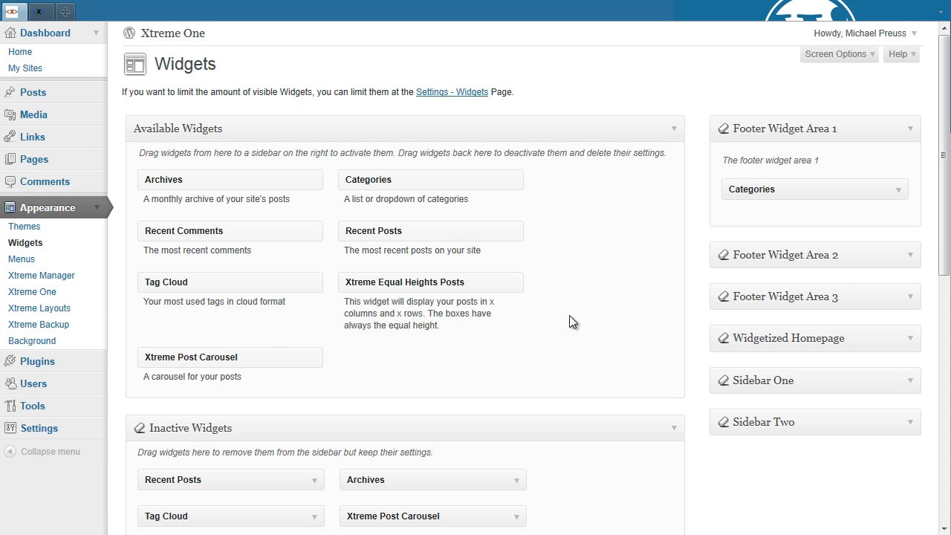
click(910, 256)
drag(808, 316, 417, 337)
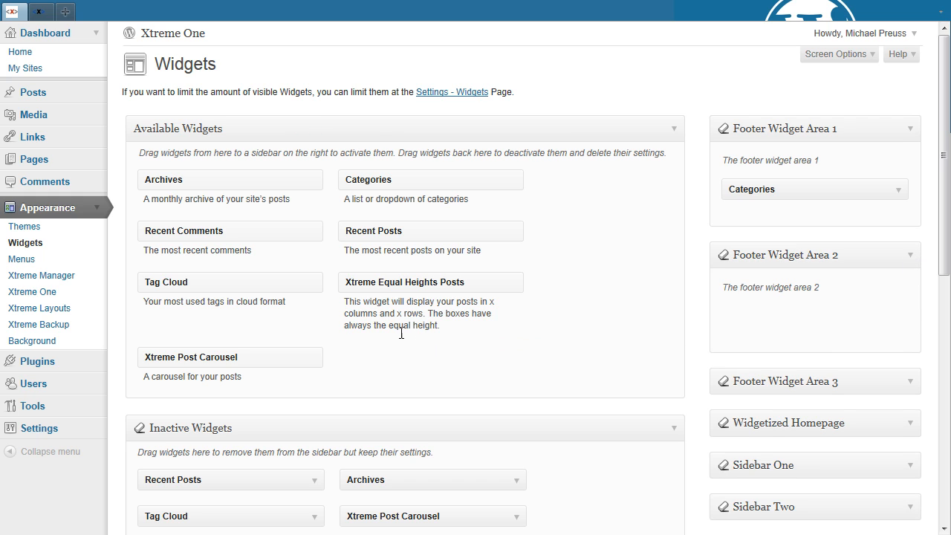
drag(182, 229, 766, 315)
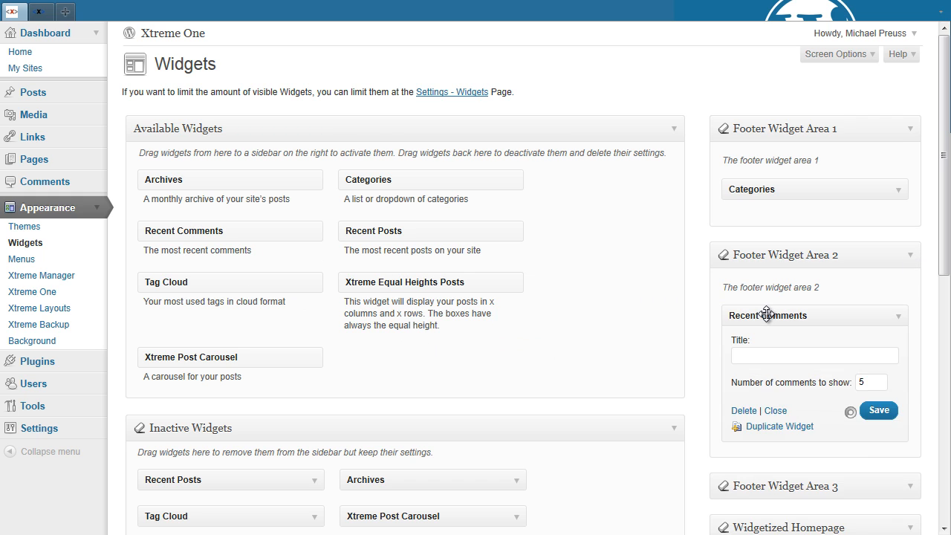
click(897, 316)
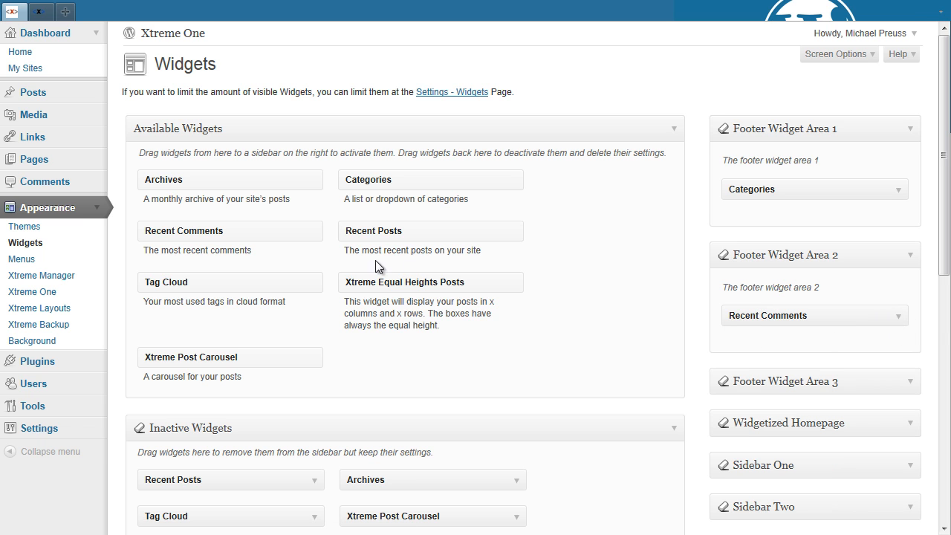
Check the equal-width, left-aligned footer columns on the Minimalist home page.
click(39, 11)
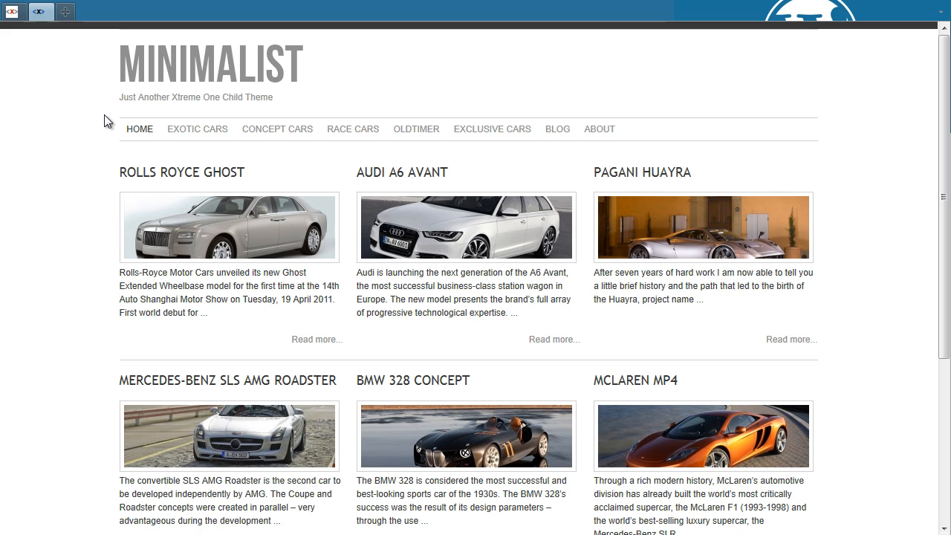
scroll(104, 115, down, 3)
scroll(104, 115, down, 1)
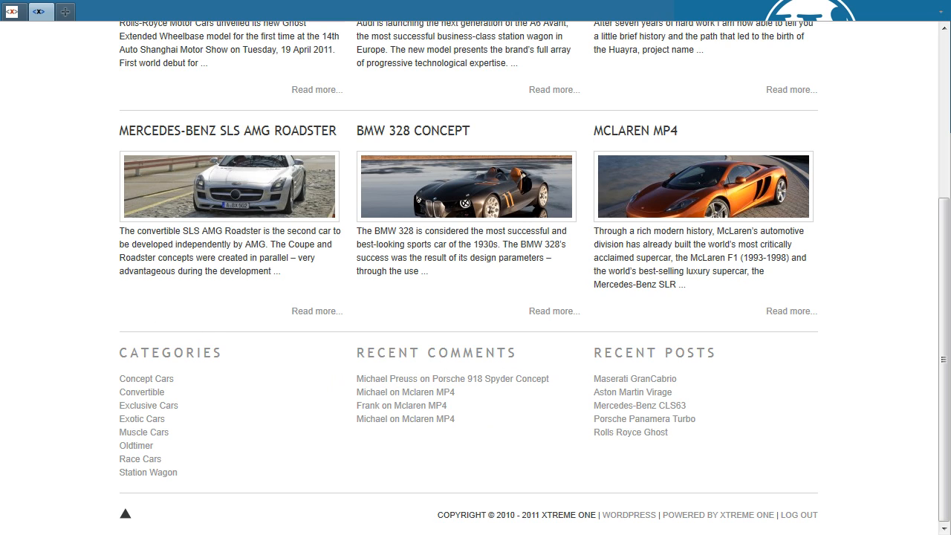
Switch to the stylesheet in the code editor and uncomment the #footer rules by removing their opening /* and closing */ marks.
key(alt+Tab)
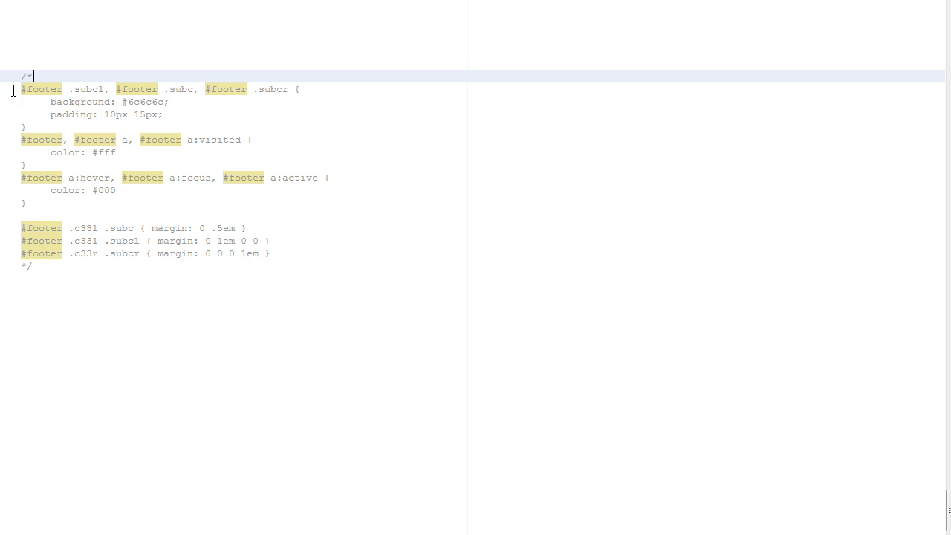
drag(21, 75, 34, 75)
key(BackSpace)
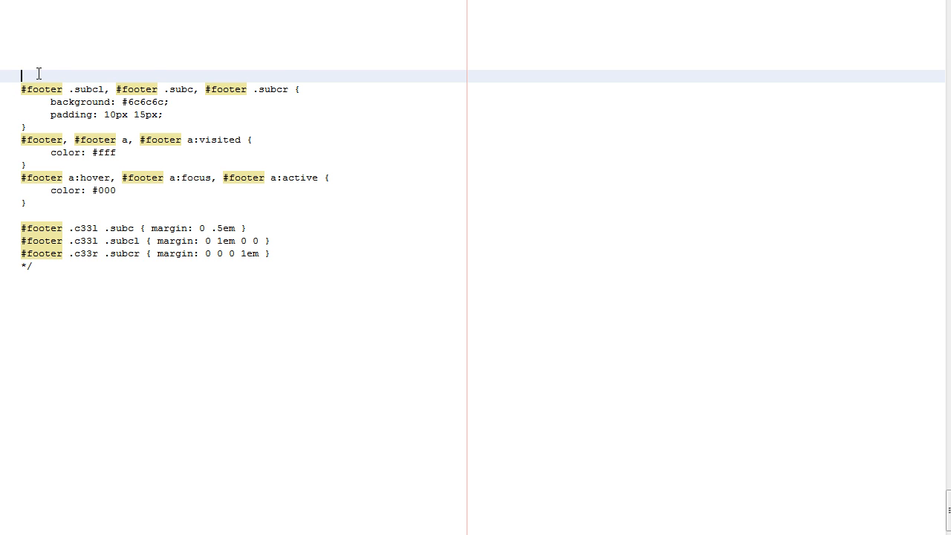
key(Down)
key(Down)
key(Down)
key(Down)
key(Down)
key(Down)
key(Down)
key(Down)
key(Down)
key(Down)
key(Down)
key(Down)
key(Down)
key(Down)
key(Down)
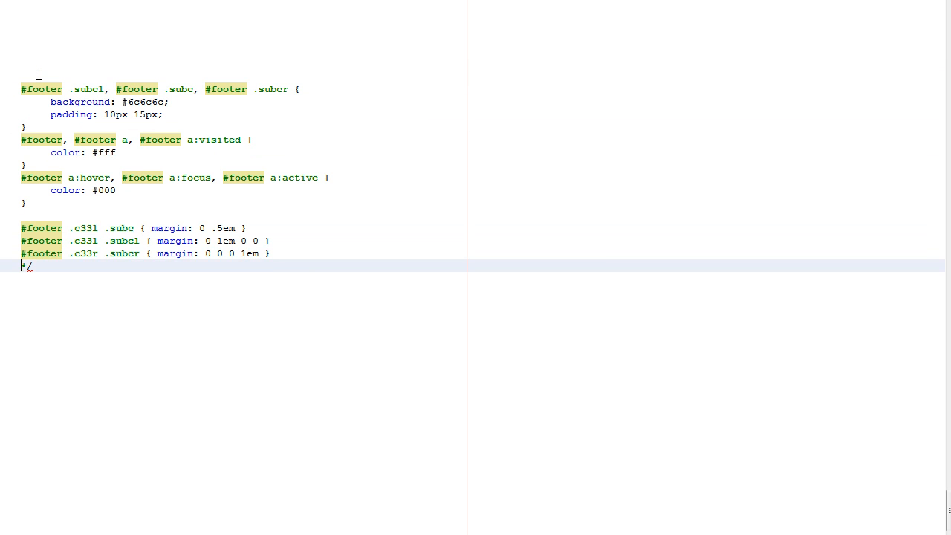
key(shift+End)
key(BackSpace)
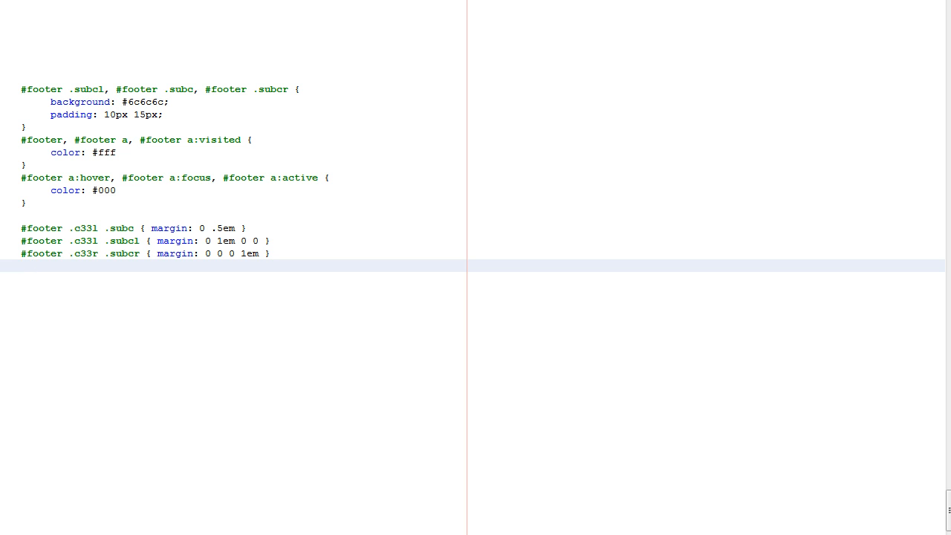
Switch back to the browser and reload the home page to inspect the footer columns' new styling.
click(272, 517)
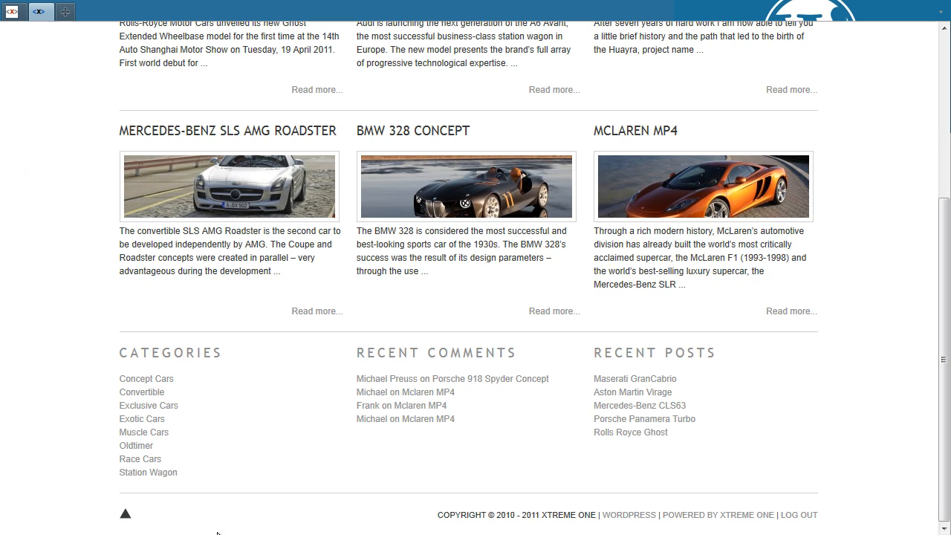
key(F5)
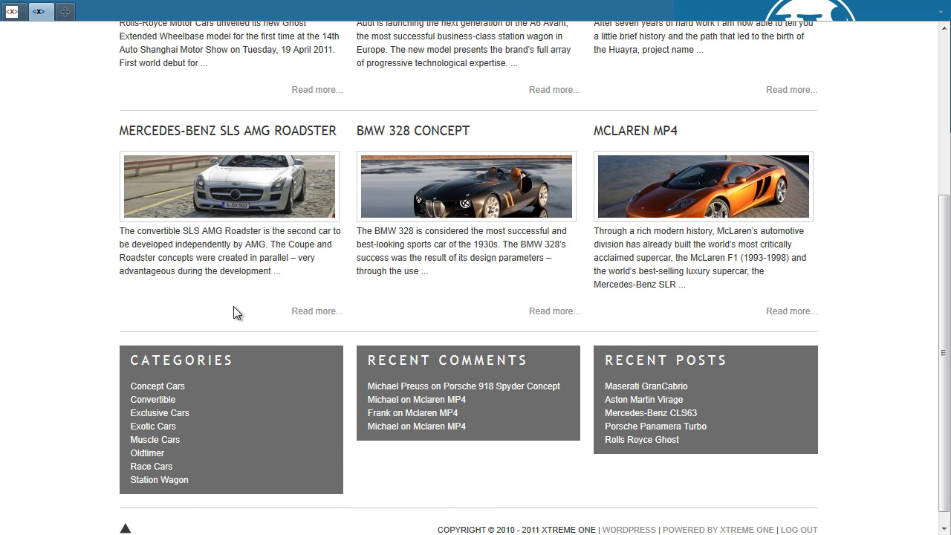
Enable Use Syncheight Script in the Xtreme One footer settings and generate the theme.
click(11, 12)
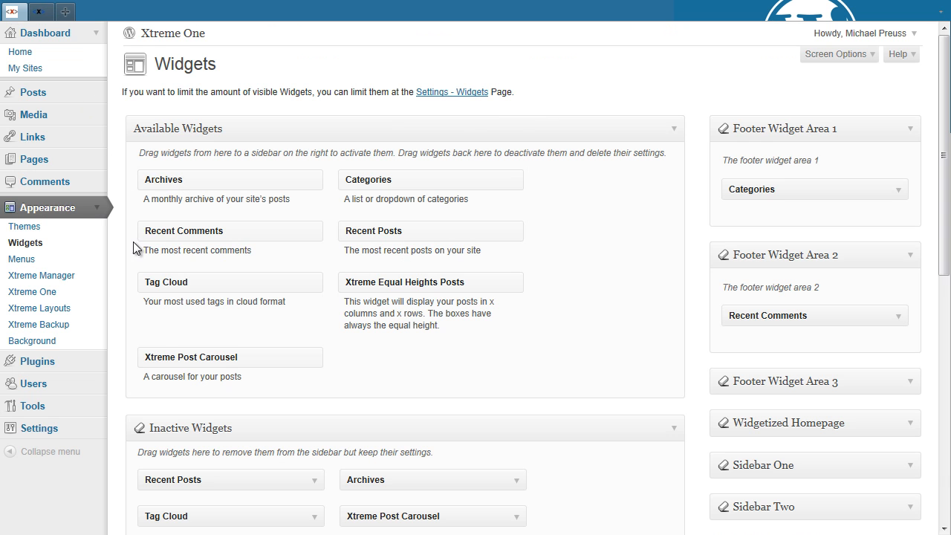
click(55, 295)
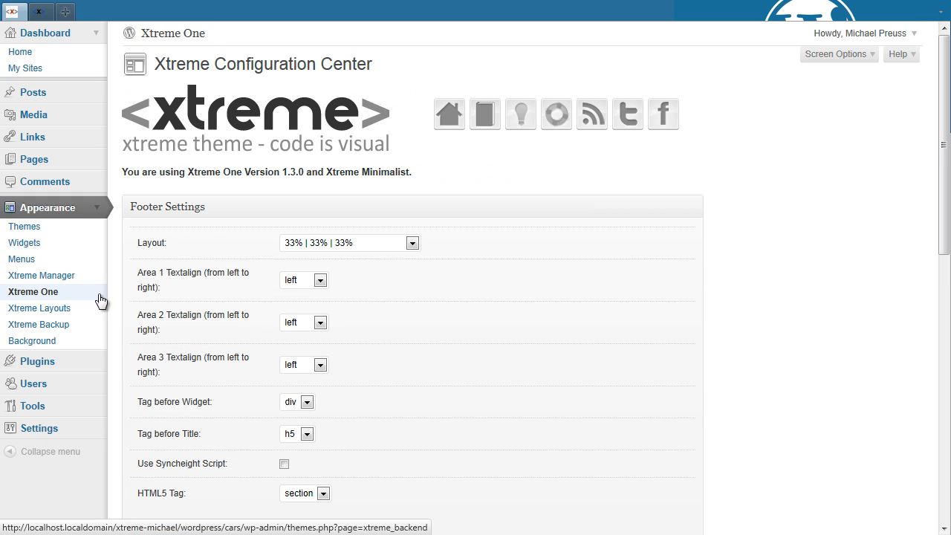
click(285, 464)
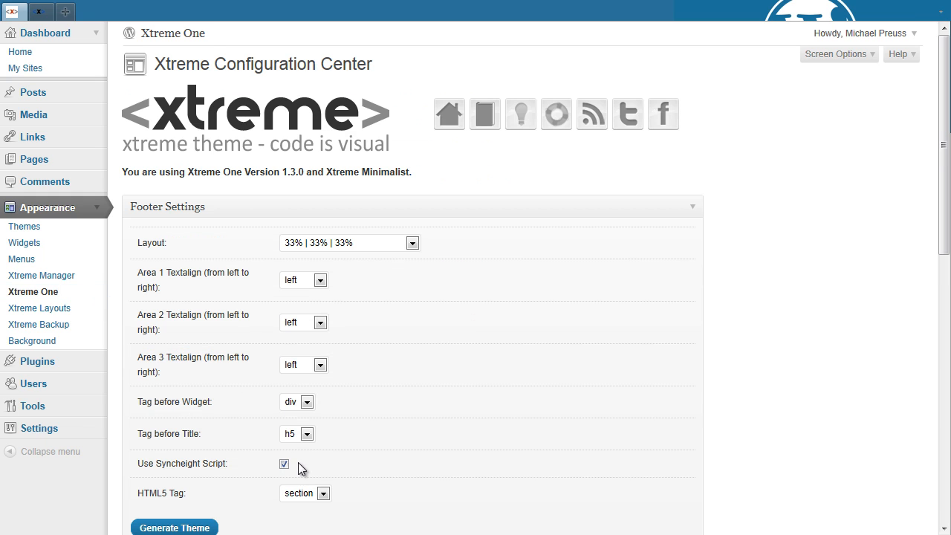
click(210, 525)
Reload the Minimalist home page and compare the heights of the footer's three column boxes.
click(43, 11)
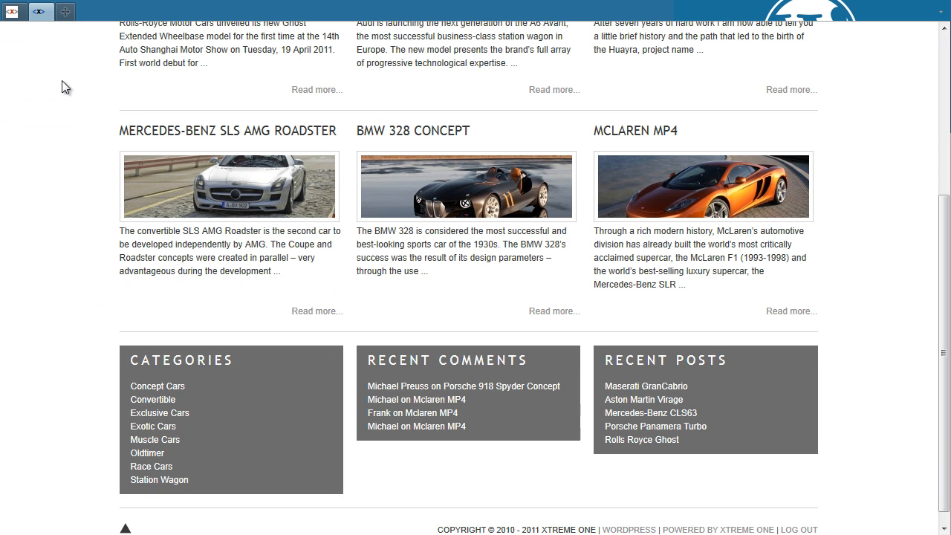
key(F5)
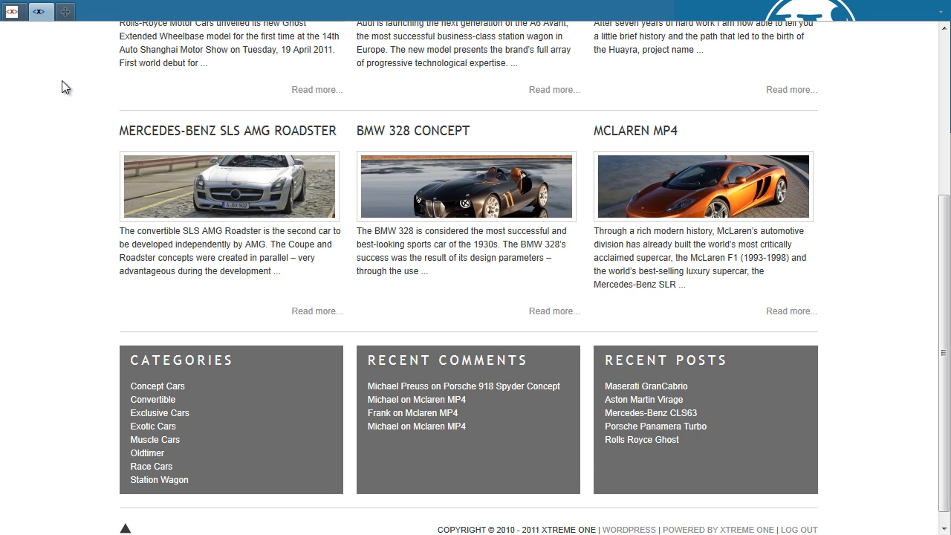